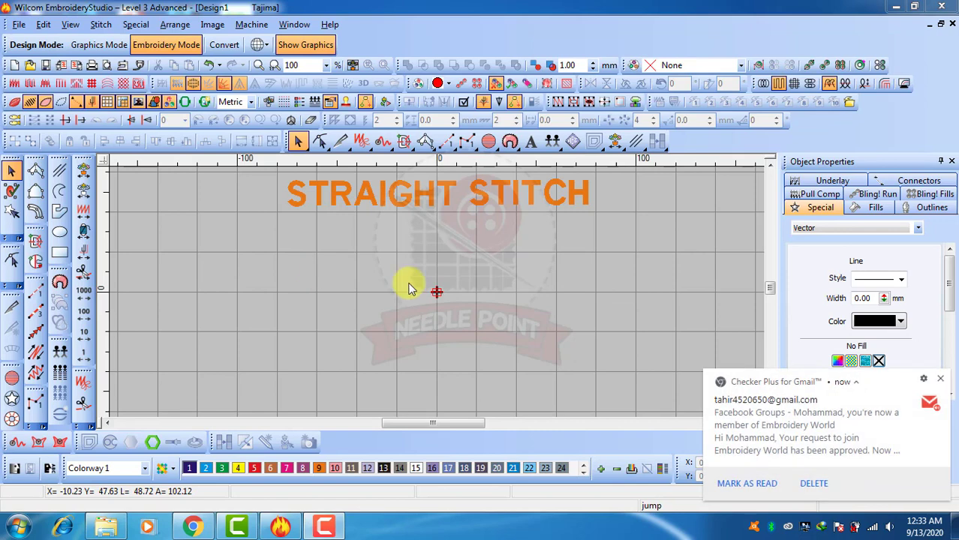
- Dismiss the e-mail notification and digitize a curved leaf with Input A and Straight fill, about 22 mm wide and 57 mm tall
{"action": "left_click", "coordinate": [939, 378]}
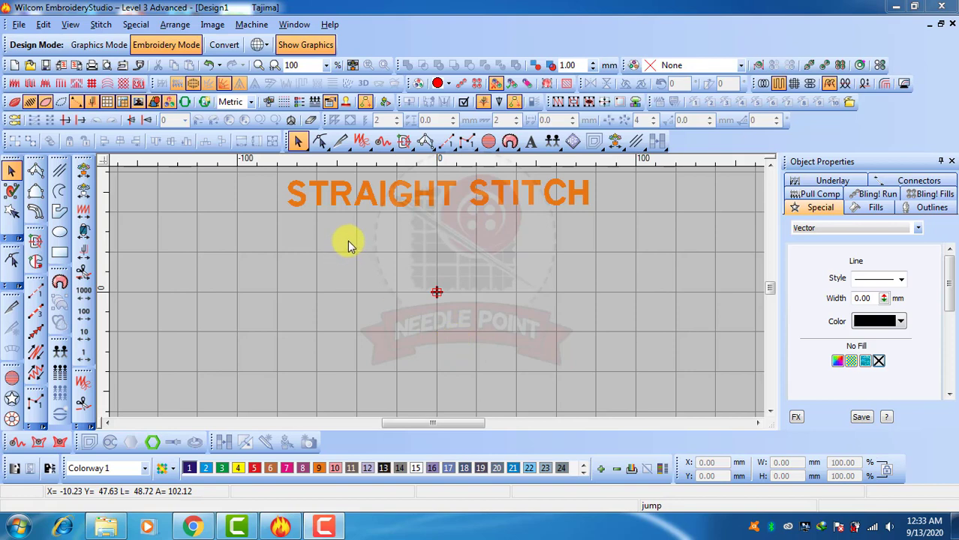
{"action": "left_click", "coordinate": [37, 172]}
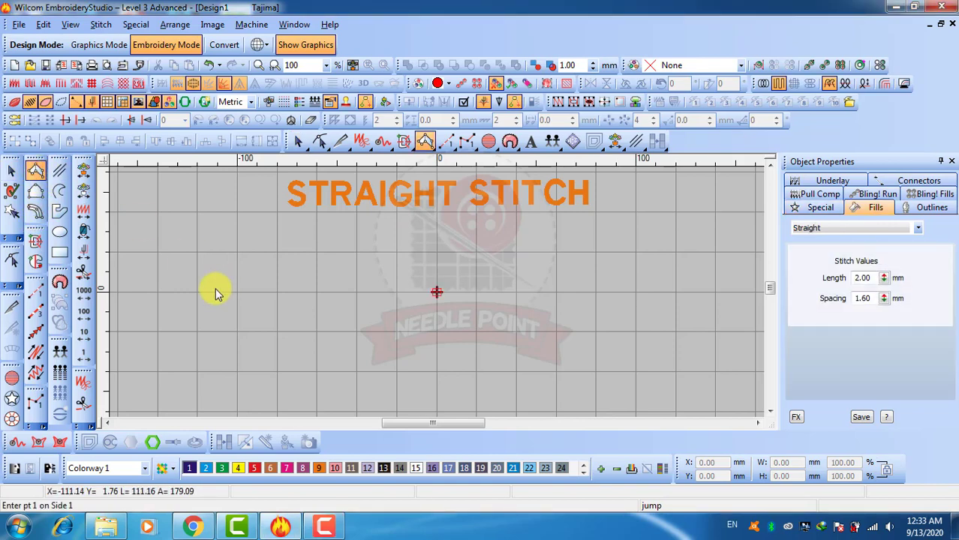
{"action": "left_click", "coordinate": [335, 331]}
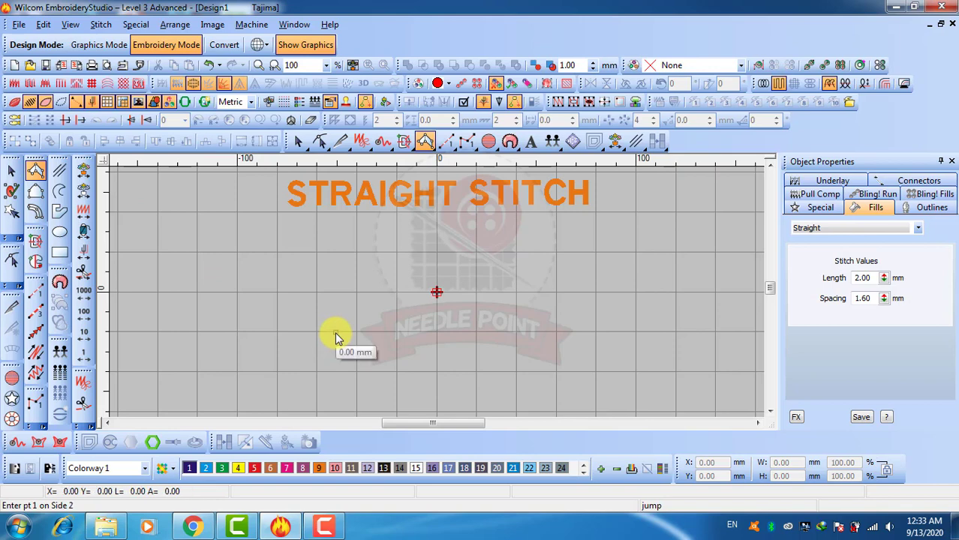
{"action": "left_click", "coordinate": [315, 291]}
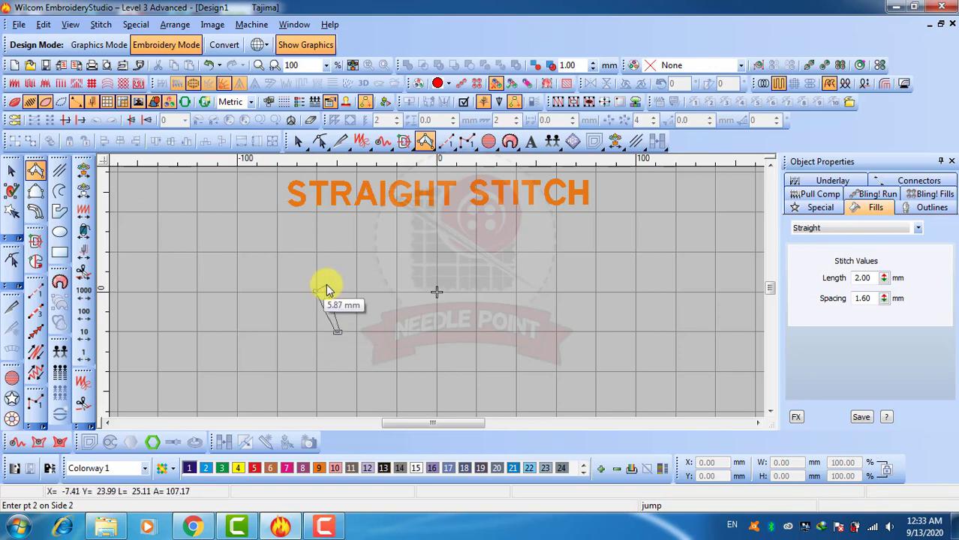
{"action": "left_click", "coordinate": [333, 281]}
{"action": "left_click", "coordinate": [307, 246]}
{"action": "left_click", "coordinate": [328, 245]}
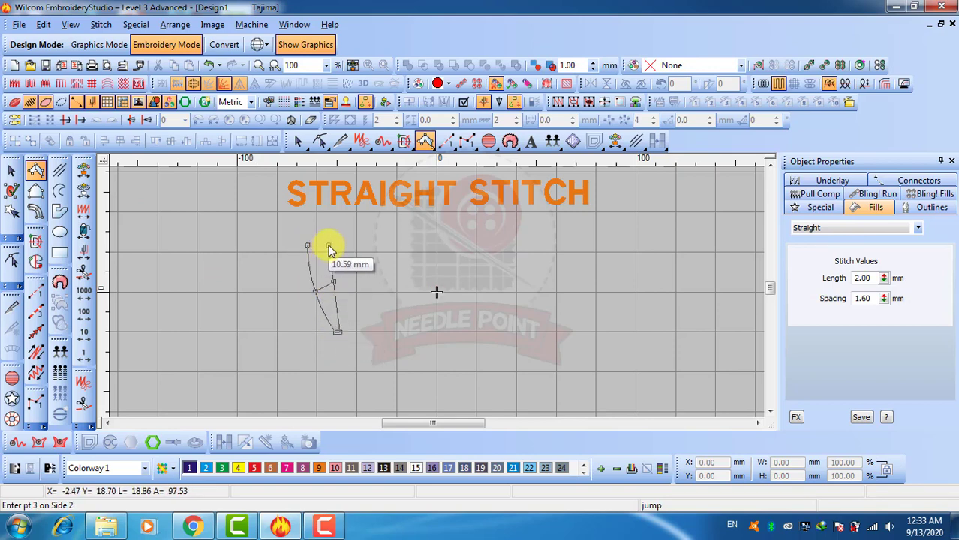
{"action": "left_click", "coordinate": [297, 221]}
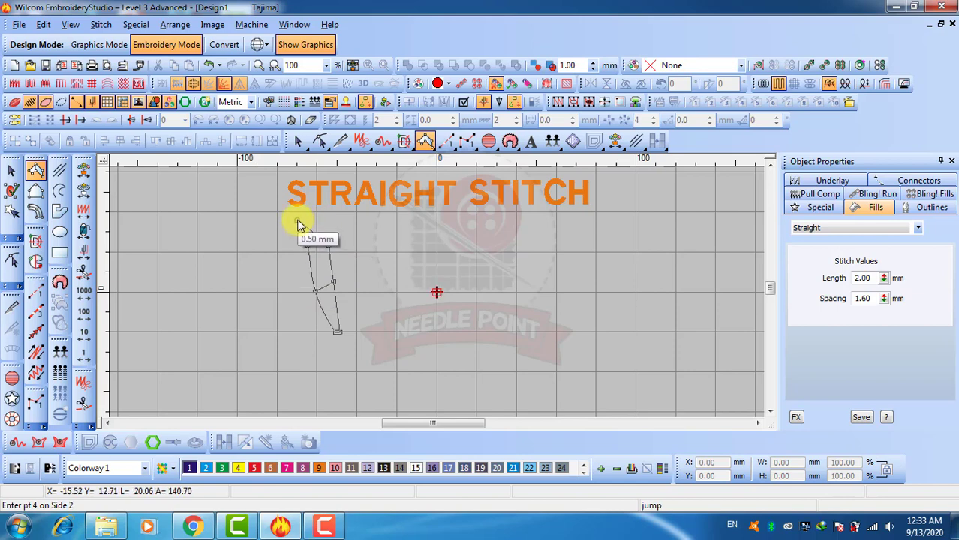
{"action": "key", "text": "Return"}
{"action": "key", "text": "Escape"}
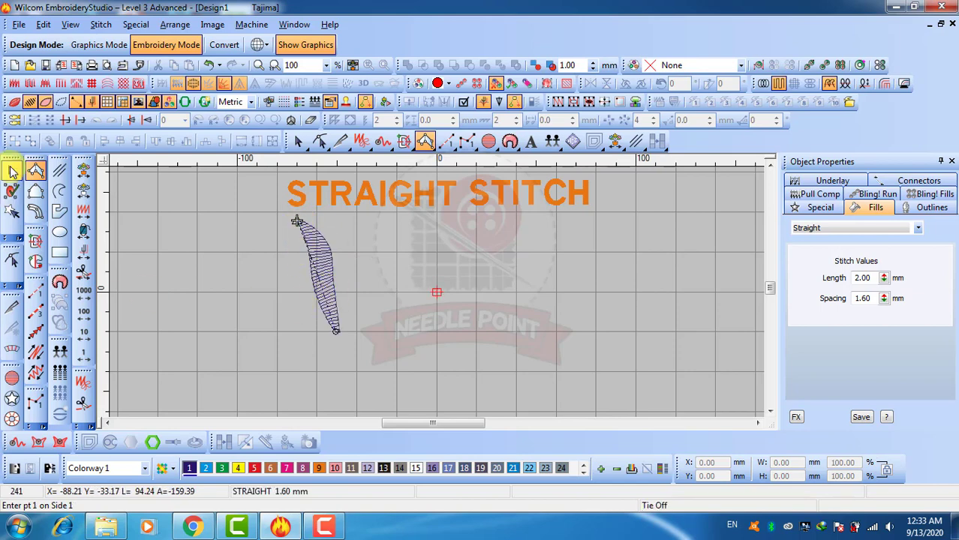
- Duplicate the leaf about 20 mm to its left and change the copy's fill type to Satin
{"action": "key", "text": "z"}
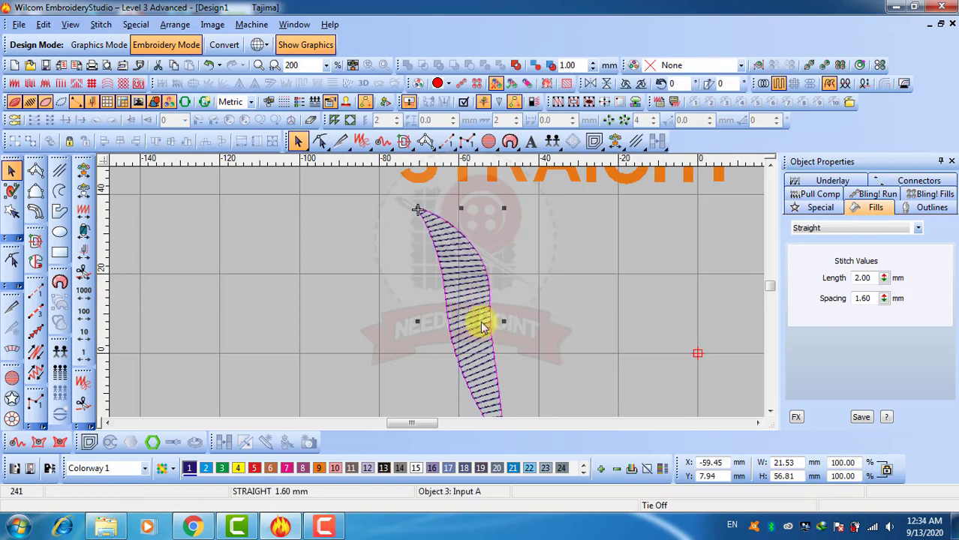
{"action": "left_click_drag", "start_coordinate": [481, 322], "coordinate": [381, 323]}
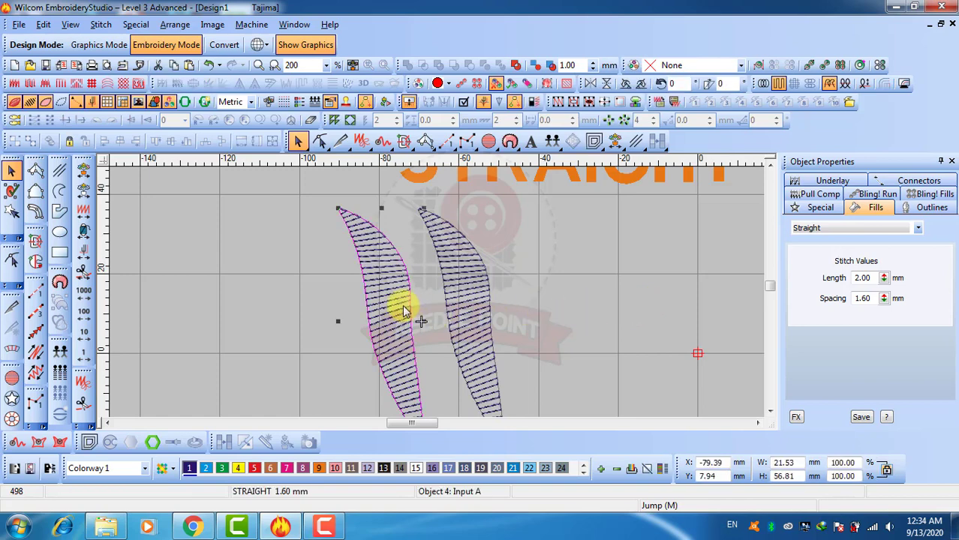
{"action": "left_click", "coordinate": [870, 230]}
{"action": "left_click", "coordinate": [841, 248]}
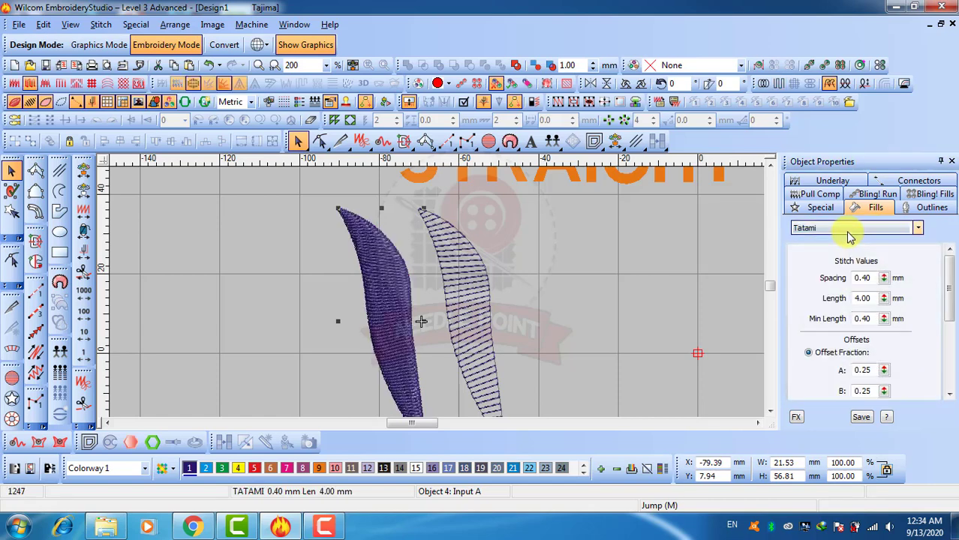
{"action": "left_click", "coordinate": [850, 237]}
{"action": "left_click", "coordinate": [814, 259]}
{"action": "key", "text": "Escape"}
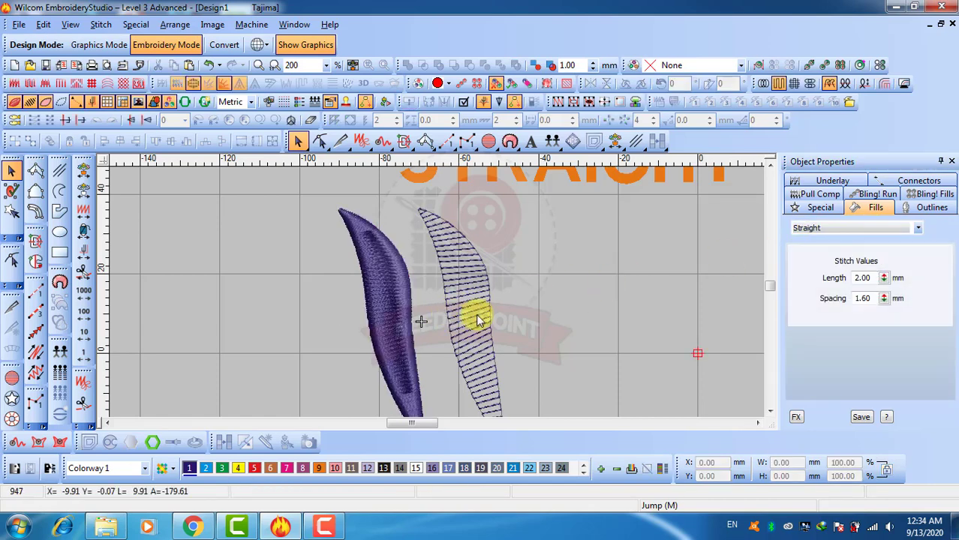
- Examine the stitches of the Straight-filled leaf up close and review the available fill types
{"action": "left_click", "coordinate": [477, 303]}
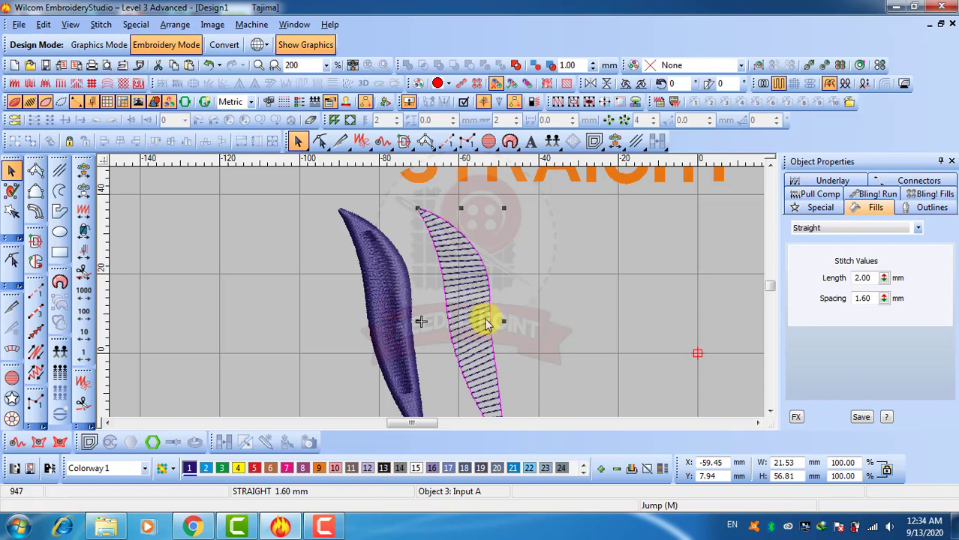
{"action": "scroll", "coordinate": [487, 323], "scroll_direction": "up", "scroll_amount": 2}
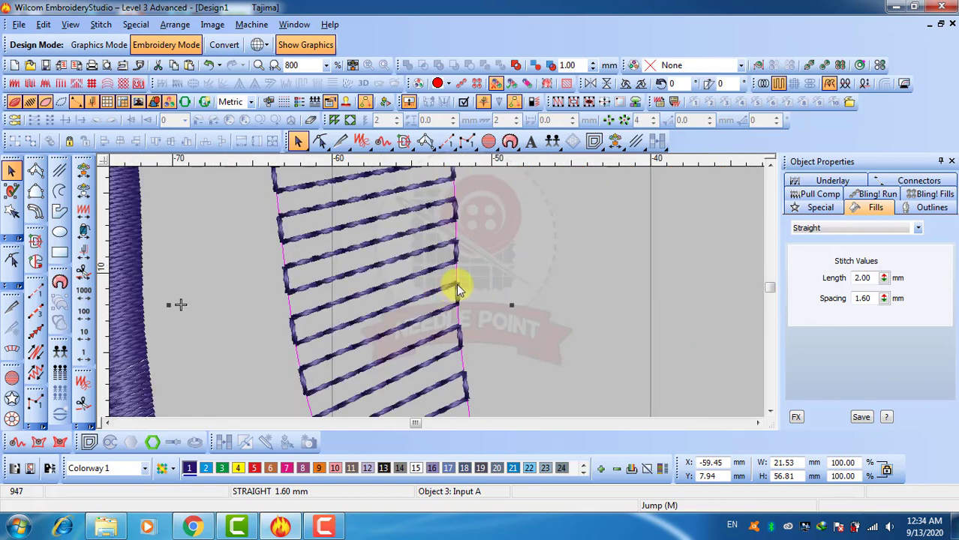
{"action": "scroll", "coordinate": [456, 285], "scroll_direction": "down", "scroll_amount": 1}
{"action": "left_click", "coordinate": [877, 229]}
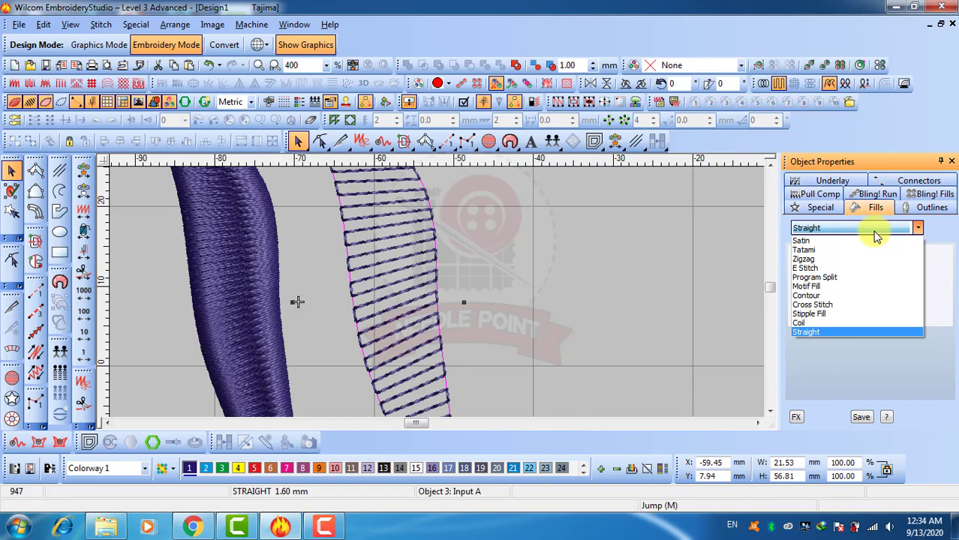
{"action": "left_click", "coordinate": [876, 235]}
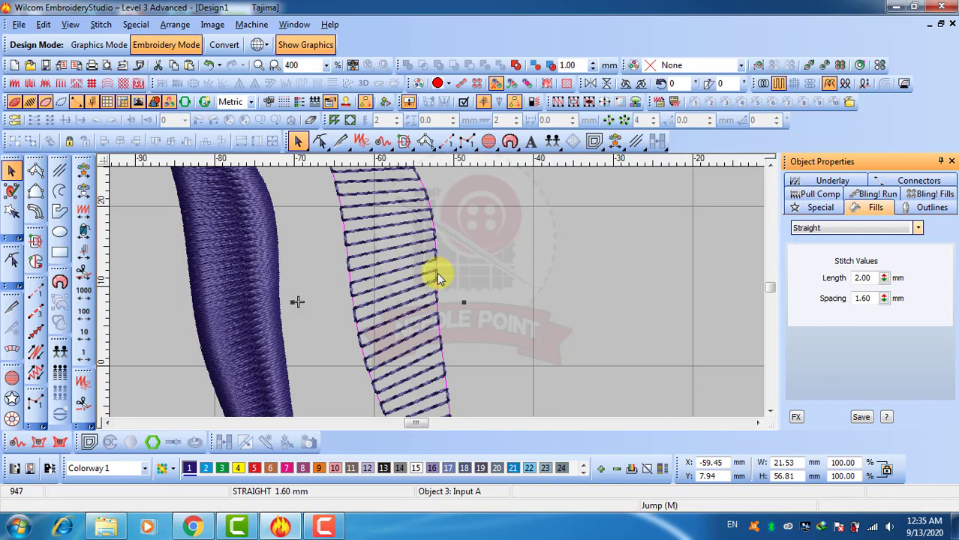
{"action": "left_click", "coordinate": [513, 265]}
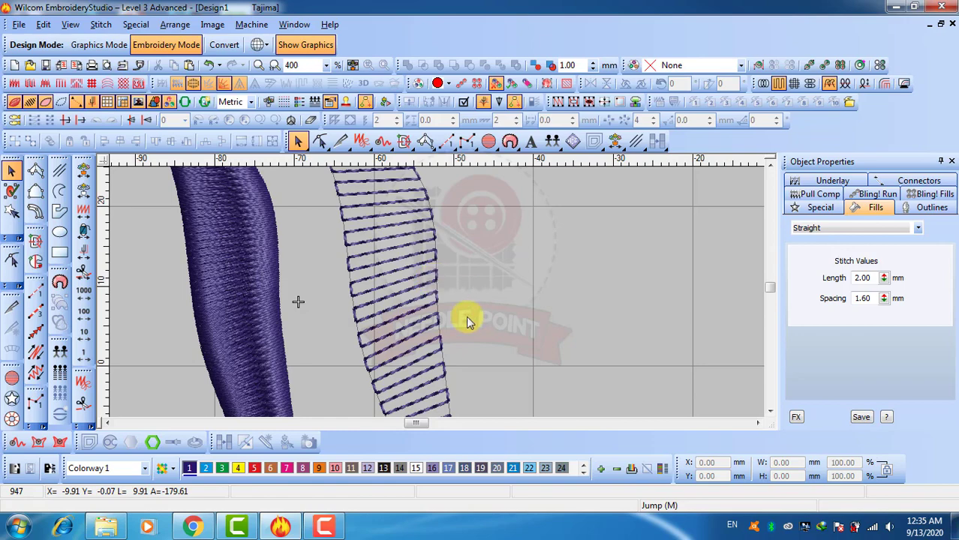
- Recolor both leaves with red, color 5 of the palette
{"action": "scroll", "coordinate": [460, 323], "scroll_direction": "down", "scroll_amount": 2}
{"action": "scroll", "coordinate": [430, 289], "scroll_direction": "up", "scroll_amount": 1}
{"action": "left_click", "coordinate": [421, 270]}
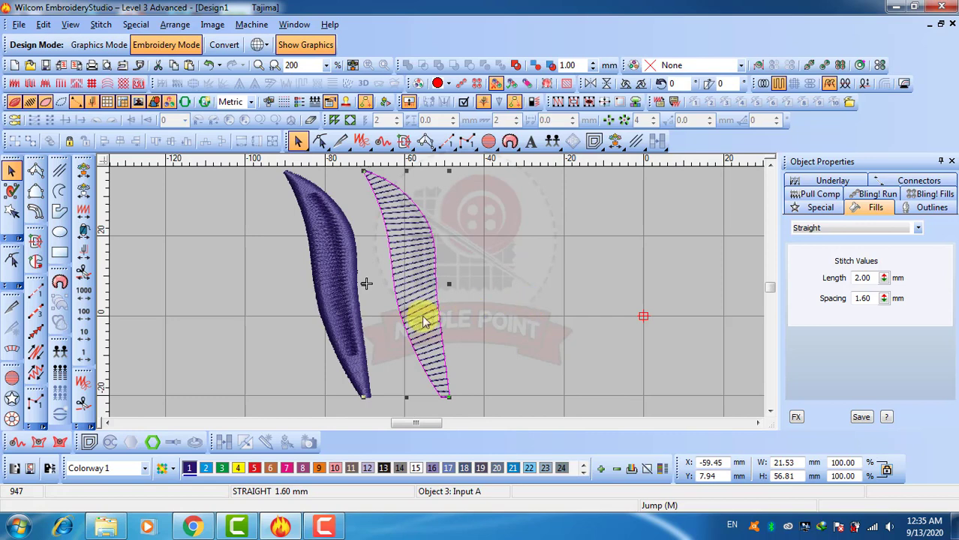
{"action": "left_click", "coordinate": [342, 306], "text": "ctrl"}
{"action": "left_click", "coordinate": [254, 468]}
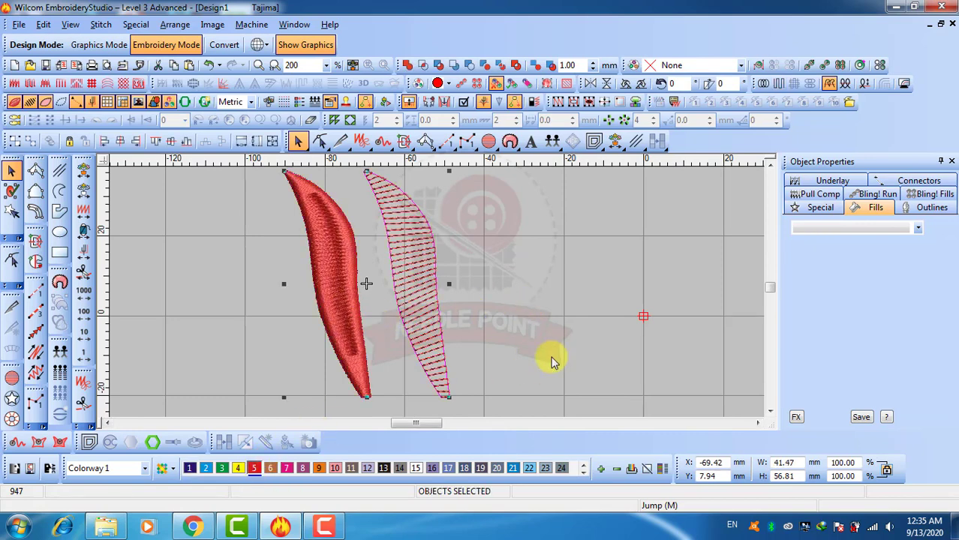
- Set the Straight-filled leaf's stitch spacing to 1.19 mm and its stitch length to 3.10 mm
{"action": "left_click", "coordinate": [418, 312]}
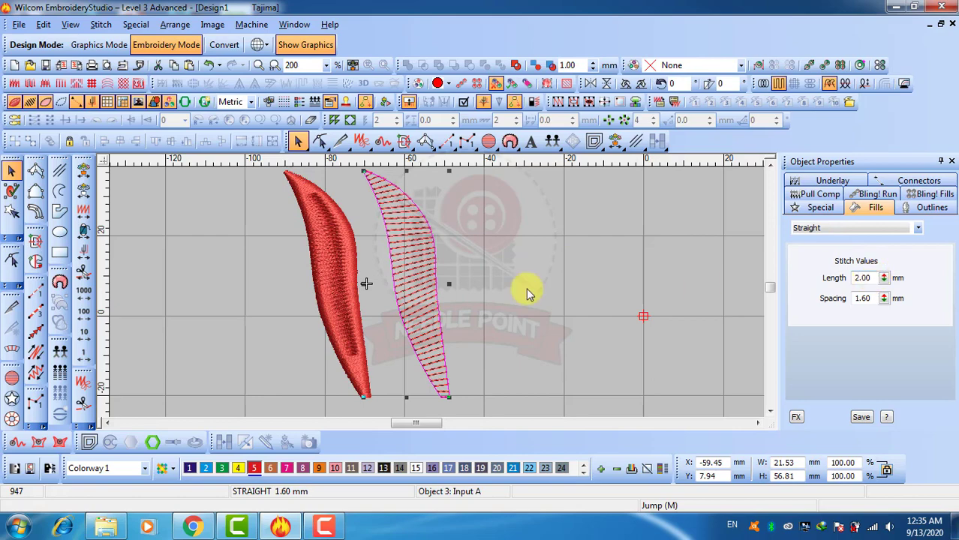
{"action": "scroll", "coordinate": [408, 288], "scroll_direction": "up", "scroll_amount": 3}
{"action": "scroll", "coordinate": [471, 282], "scroll_direction": "up", "scroll_amount": 1}
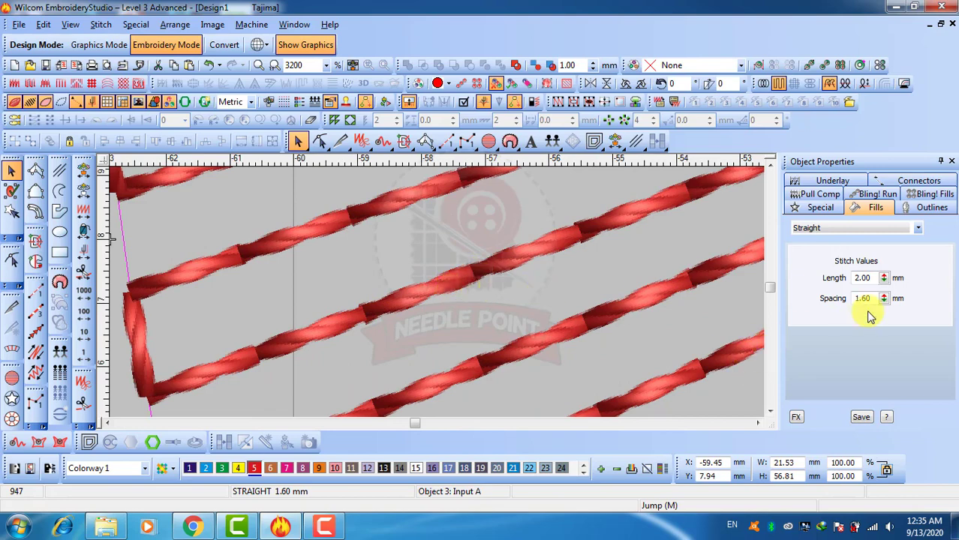
{"action": "scroll", "coordinate": [541, 320], "scroll_direction": "down", "scroll_amount": 4}
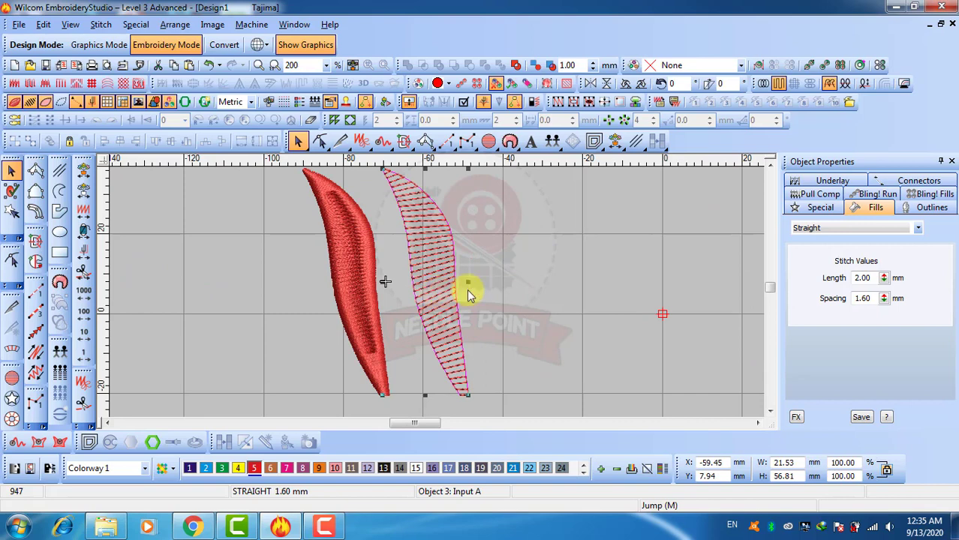
{"action": "left_click", "coordinate": [451, 287]}
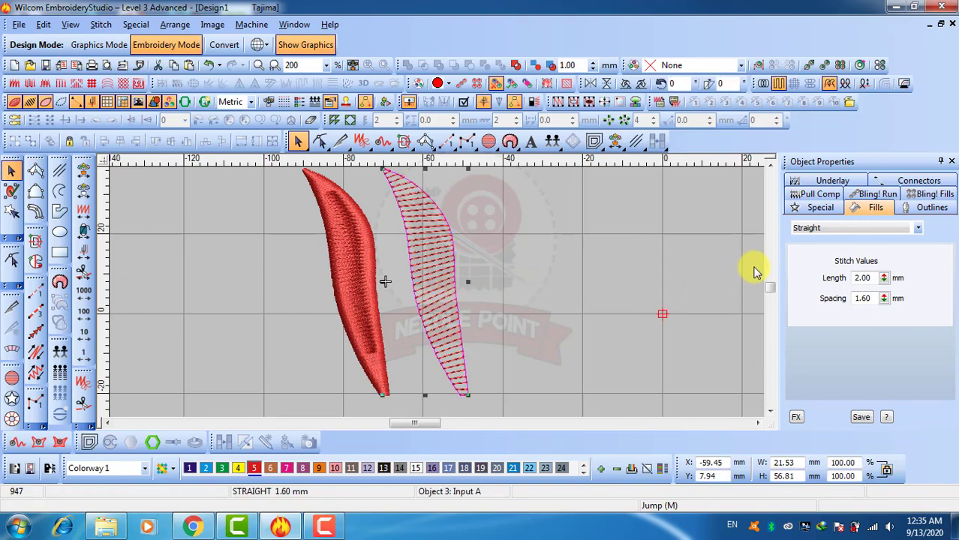
{"action": "left_click_drag", "start_coordinate": [885, 298], "coordinate": [818, 372]}
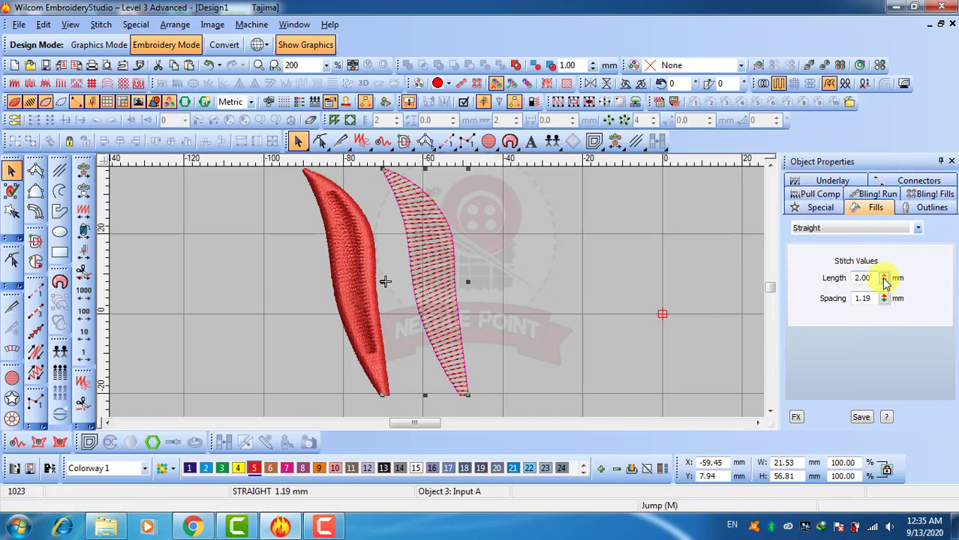
{"action": "left_click_drag", "start_coordinate": [884, 277], "coordinate": [815, 343]}
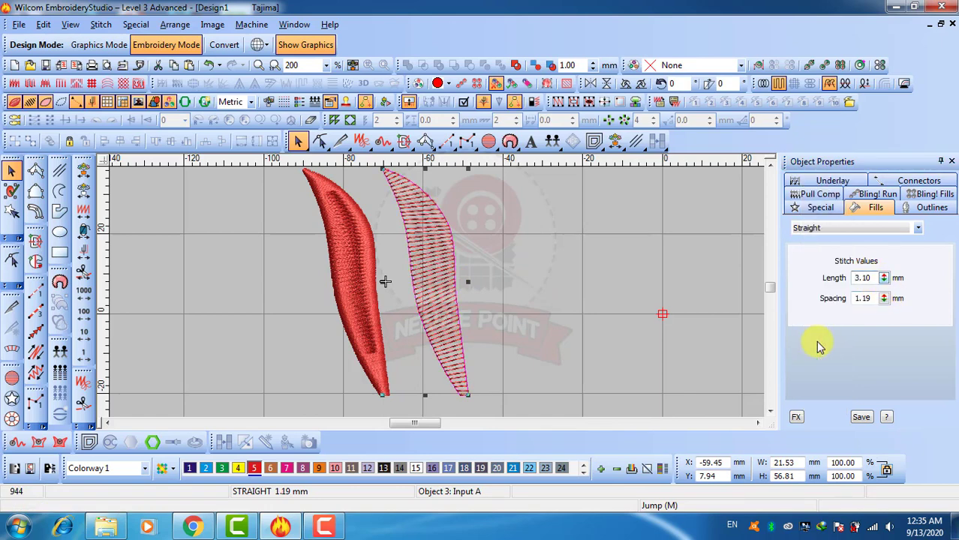
- Set the Straight-filled leaf's stitch length to 6.30 mm and inspect the stitches
{"action": "scroll", "coordinate": [432, 296], "scroll_direction": "up", "scroll_amount": 1}
{"action": "scroll", "coordinate": [432, 297], "scroll_direction": "up", "scroll_amount": 1}
{"action": "scroll", "coordinate": [433, 296], "scroll_direction": "down", "scroll_amount": 1}
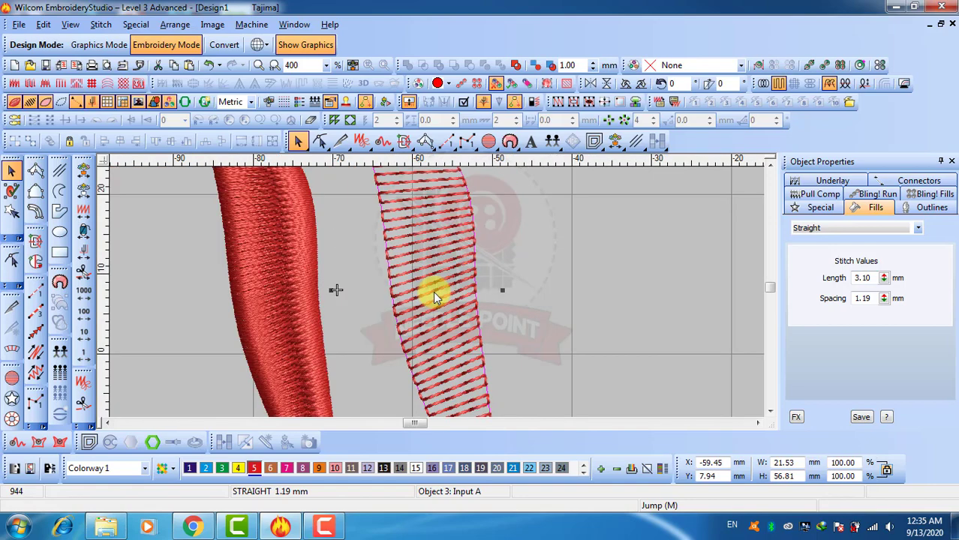
{"action": "left_click_drag", "start_coordinate": [885, 279], "coordinate": [820, 295]}
{"action": "scroll", "coordinate": [430, 288], "scroll_direction": "down", "scroll_amount": 2}
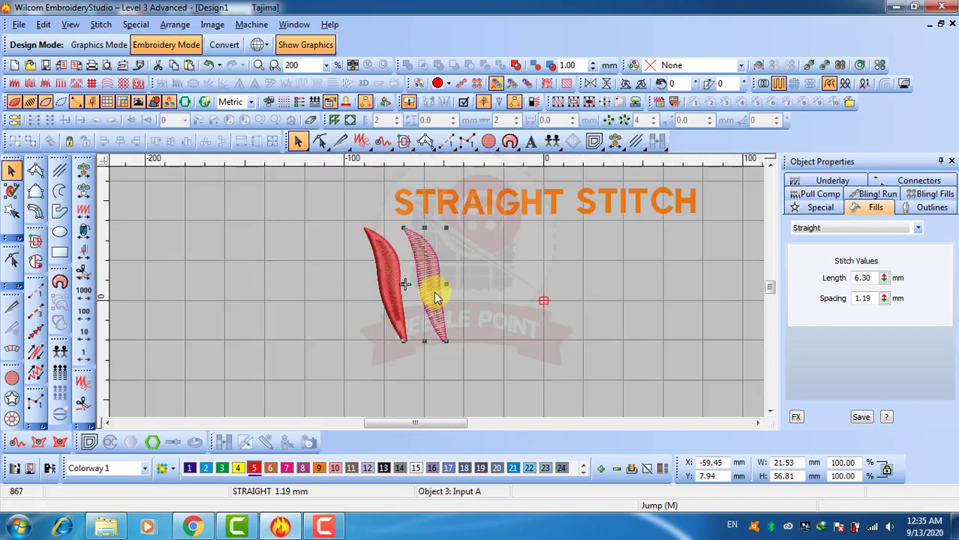
{"action": "scroll", "coordinate": [435, 291], "scroll_direction": "up", "scroll_amount": 1}
{"action": "scroll", "coordinate": [439, 297], "scroll_direction": "up", "scroll_amount": 1}
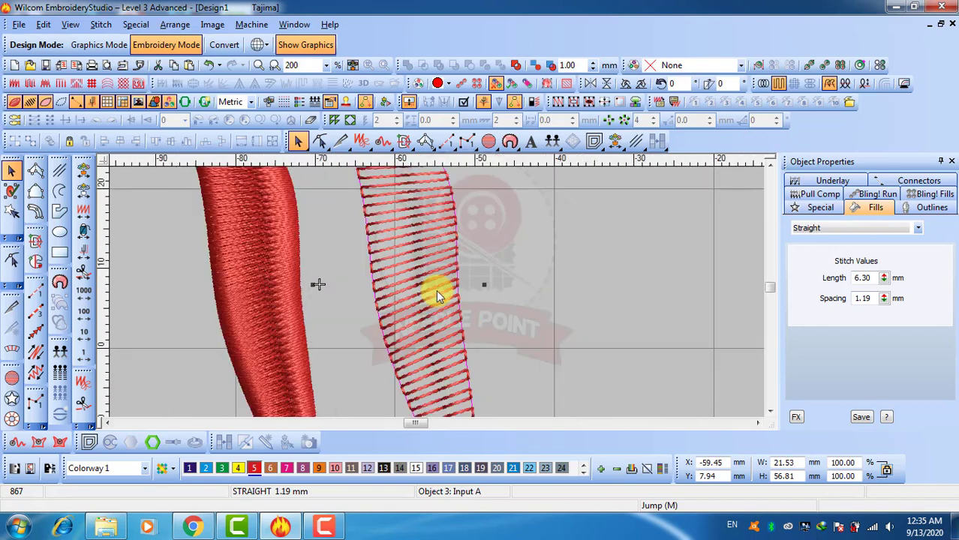
- Set the Straight-filled leaf's stitch spacing to 0.83 mm and inspect its denser fill
{"action": "left_click", "coordinate": [886, 299]}
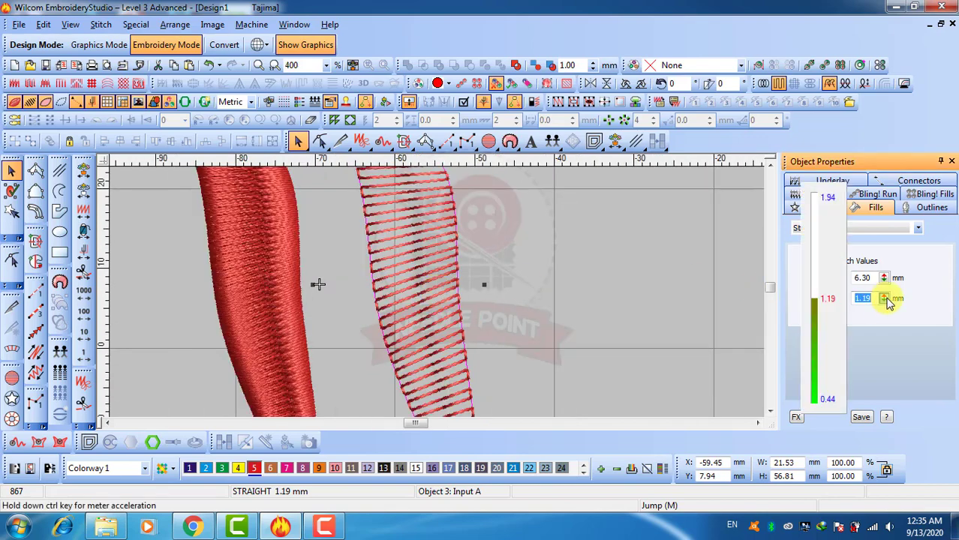
{"action": "left_click_drag", "start_coordinate": [888, 301], "coordinate": [810, 333]}
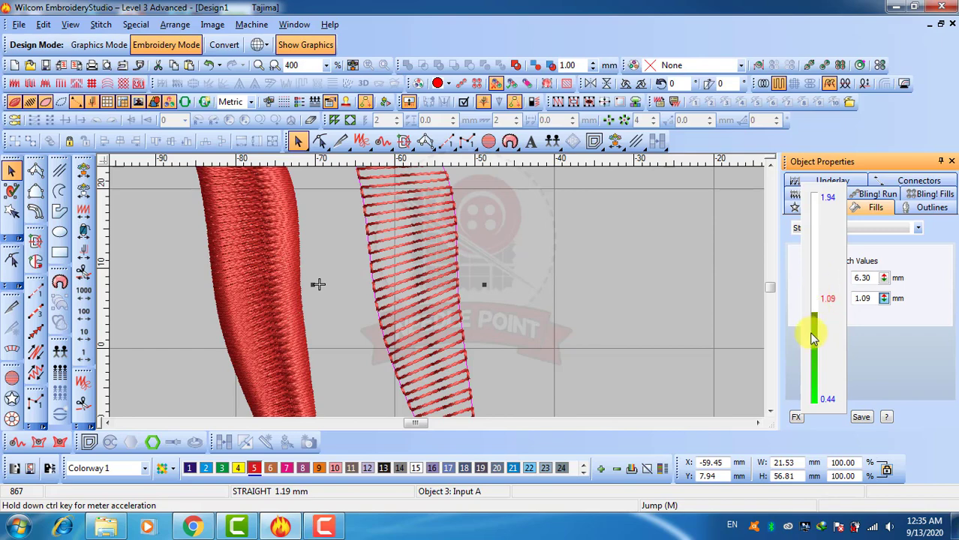
{"action": "key", "text": "z"}
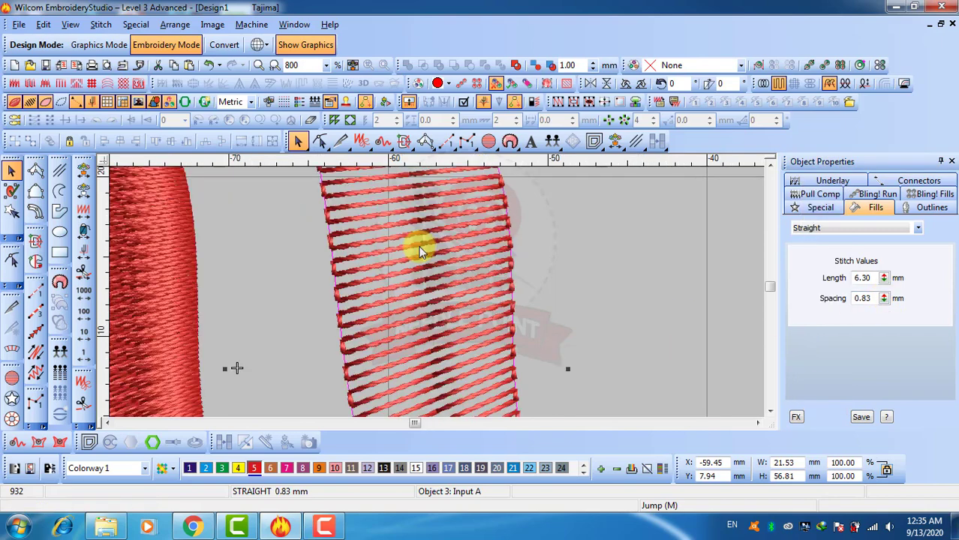
{"action": "left_click", "coordinate": [419, 244]}
{"action": "scroll", "coordinate": [436, 292], "scroll_direction": "down", "scroll_amount": 2}
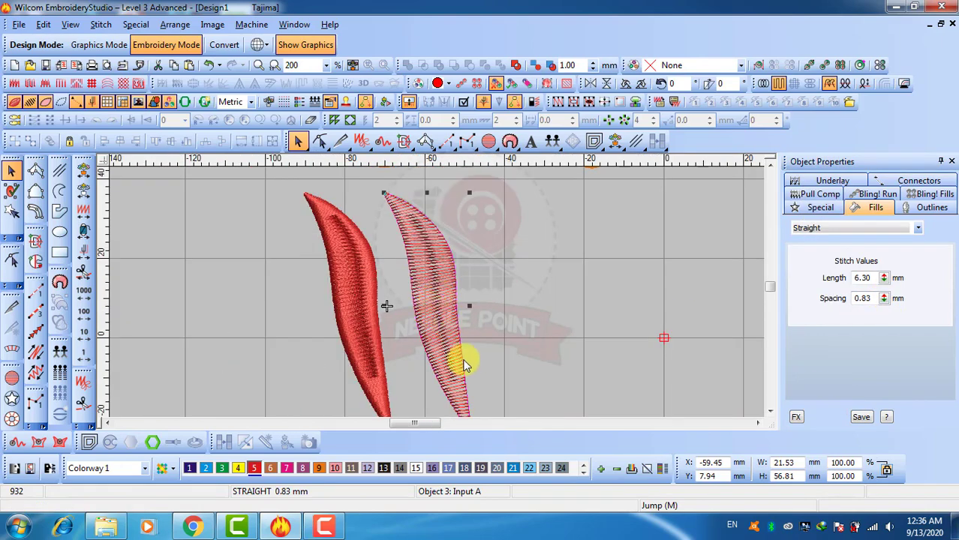
- Compare the fill properties of the Satin leaf with those of the Straight-filled leaf
{"action": "left_click", "coordinate": [514, 334]}
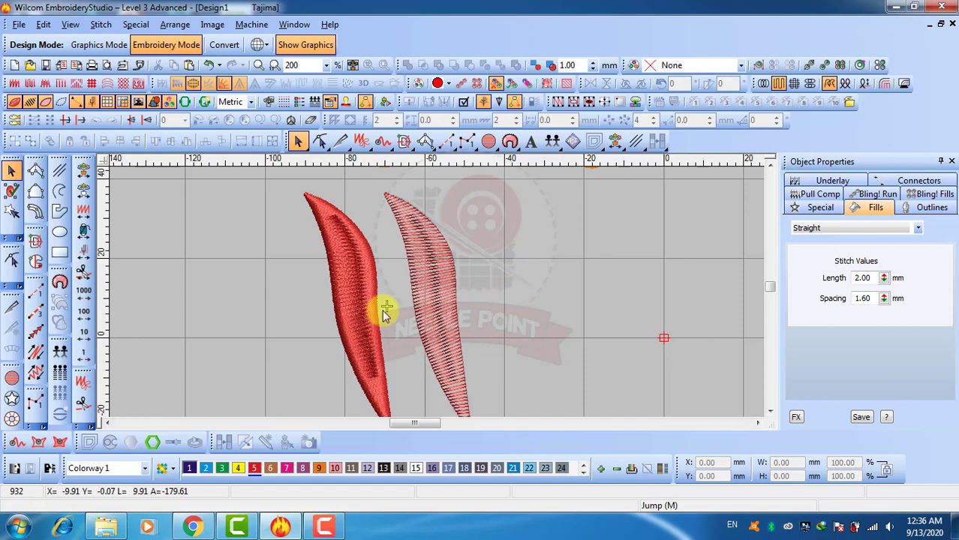
{"action": "left_click", "coordinate": [354, 304]}
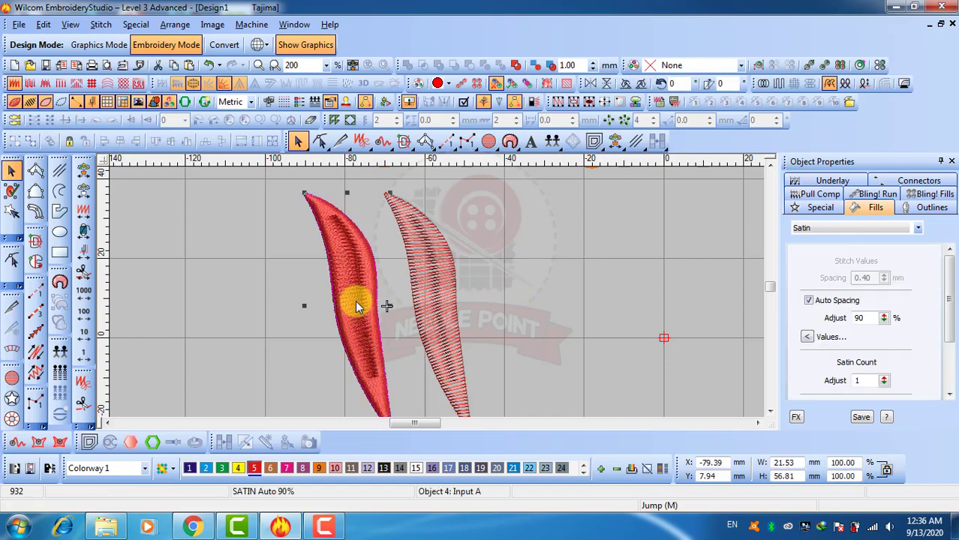
{"action": "left_click", "coordinate": [438, 283]}
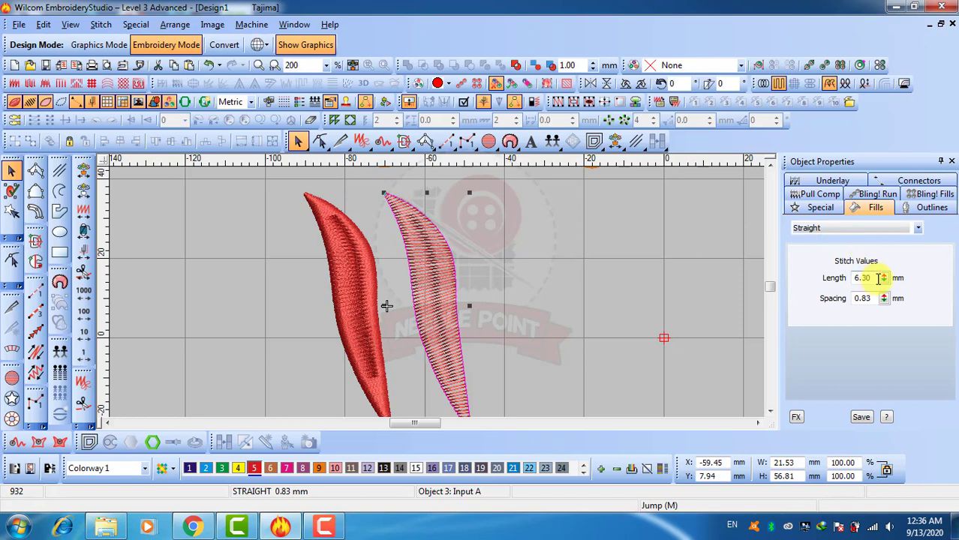
{"action": "left_click", "coordinate": [345, 274]}
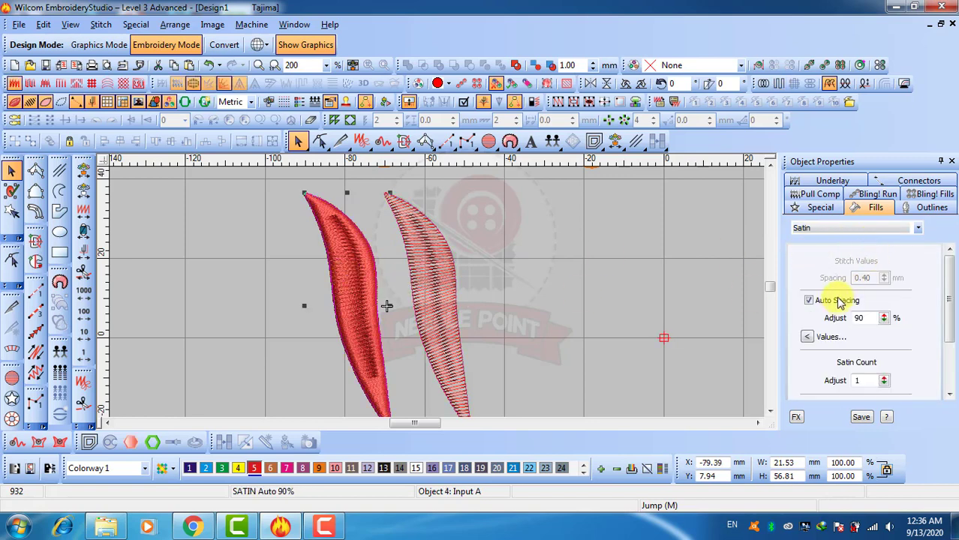
- Turn off Auto Spacing for the Satin leaf and check the Straight-filled leaf's length and spacing values
{"action": "left_click", "coordinate": [837, 301]}
{"action": "left_click", "coordinate": [440, 303]}
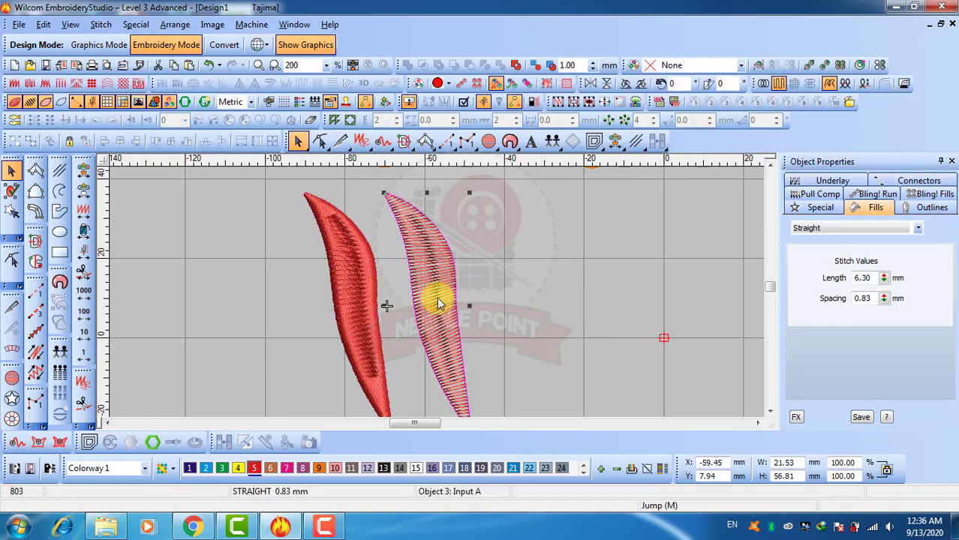
{"action": "left_click", "coordinate": [867, 278]}
{"action": "left_click", "coordinate": [876, 298]}
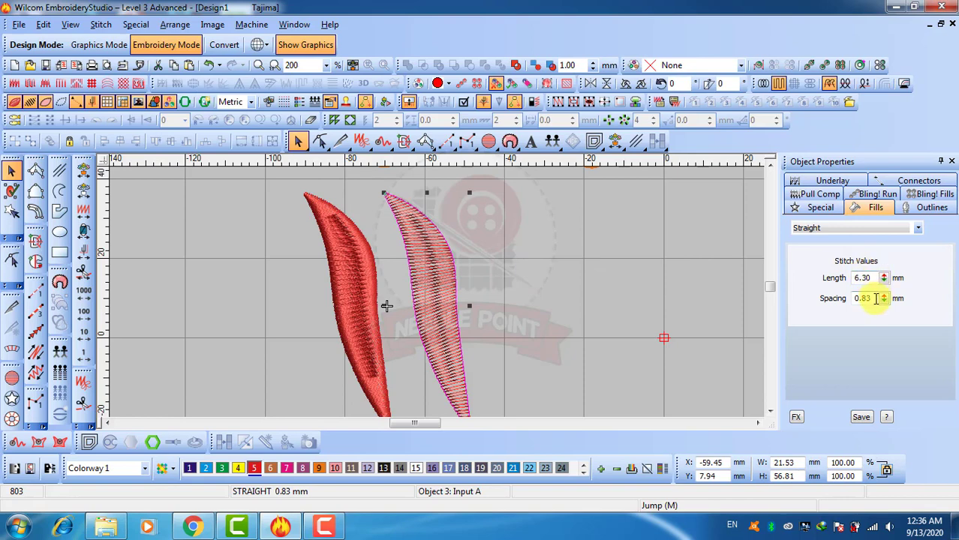
{"action": "left_click", "coordinate": [552, 310]}
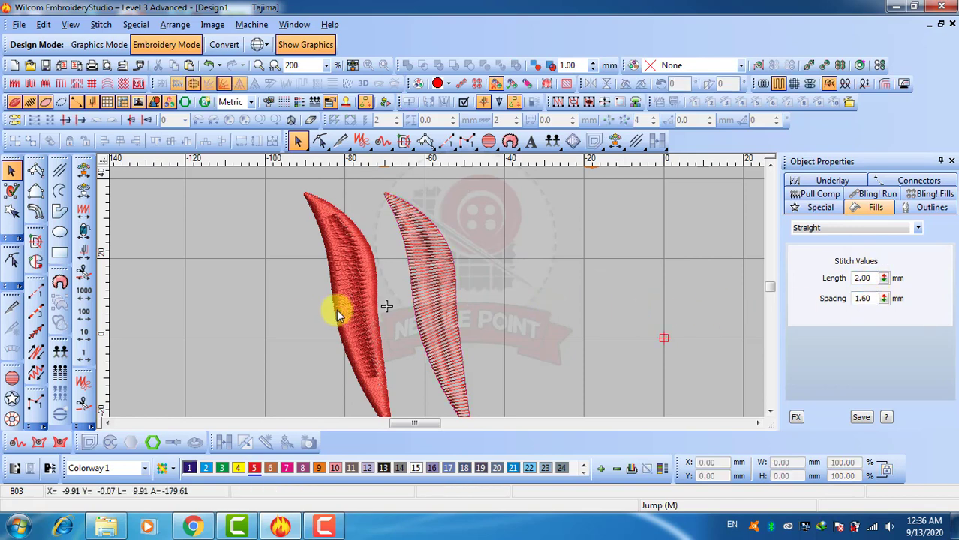
- Set the Satin leaf's stitch spacing to 0.83 mm, the same as the Straight-filled leaf
{"action": "left_click", "coordinate": [336, 309]}
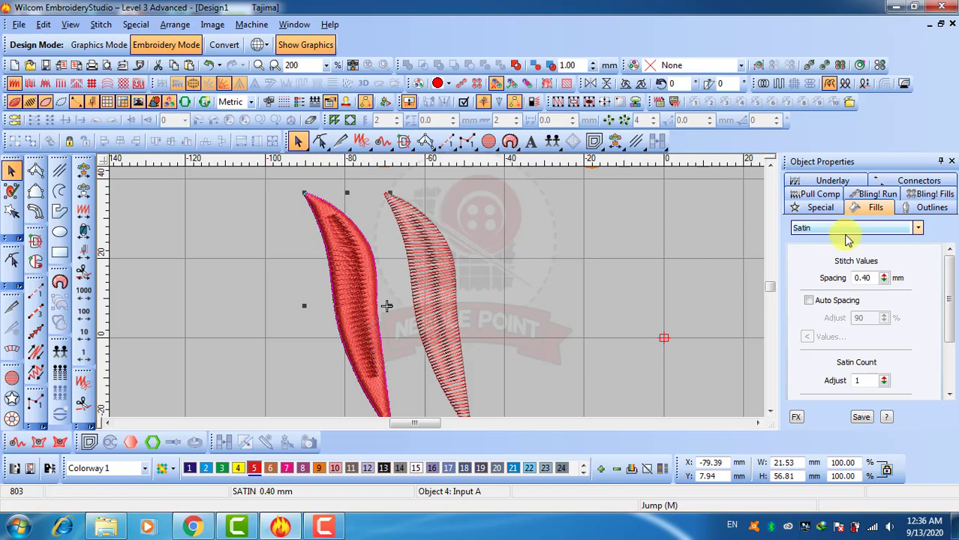
{"action": "double_click", "coordinate": [868, 277]}
{"action": "type", "text": "."}
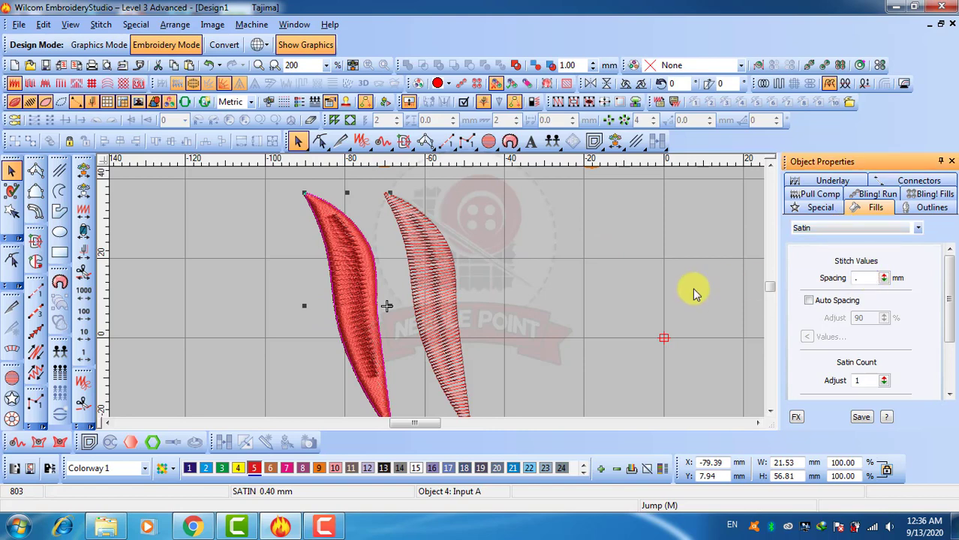
{"action": "type", "text": "83"}
{"action": "key", "text": "Return"}
{"action": "left_click", "coordinate": [552, 293]}
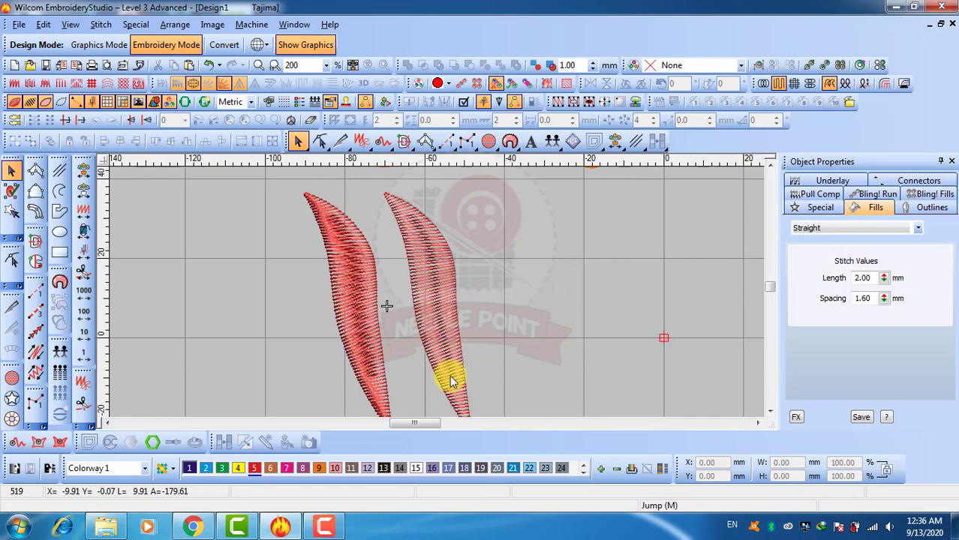
- Reduce the Straight-filled leaf's stitch spacing to 0.62 mm and inspect it beside the Satin leaf
{"action": "left_click", "coordinate": [442, 303]}
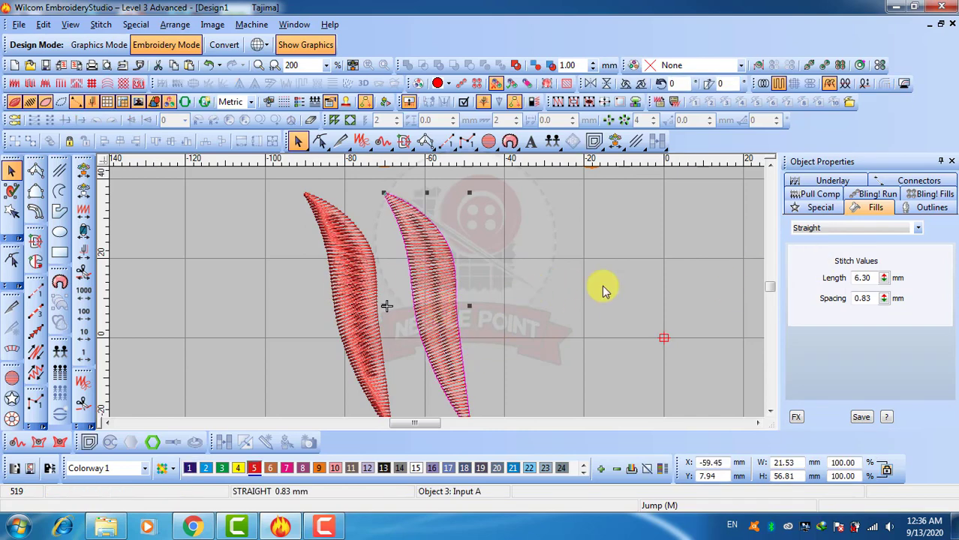
{"action": "left_click_drag", "start_coordinate": [883, 298], "coordinate": [821, 336]}
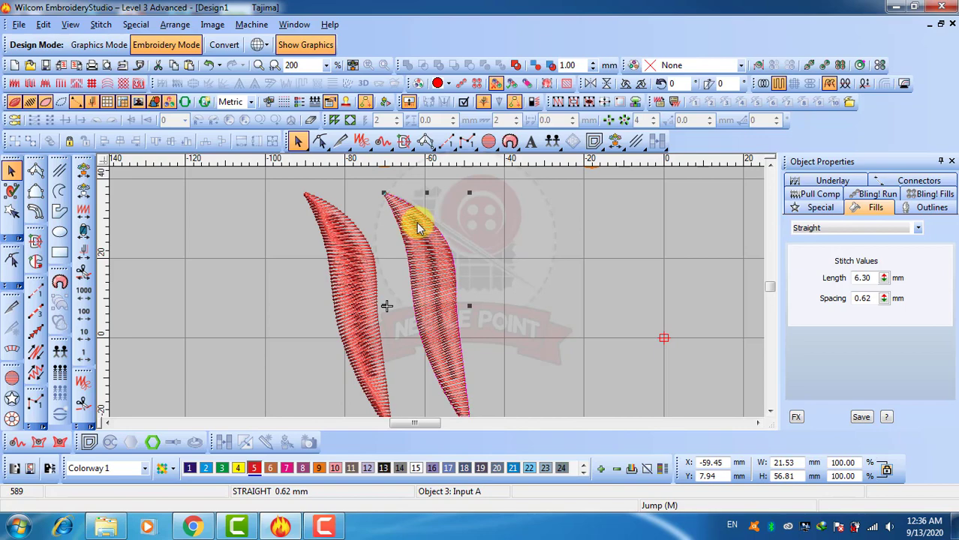
{"action": "left_click", "coordinate": [525, 312]}
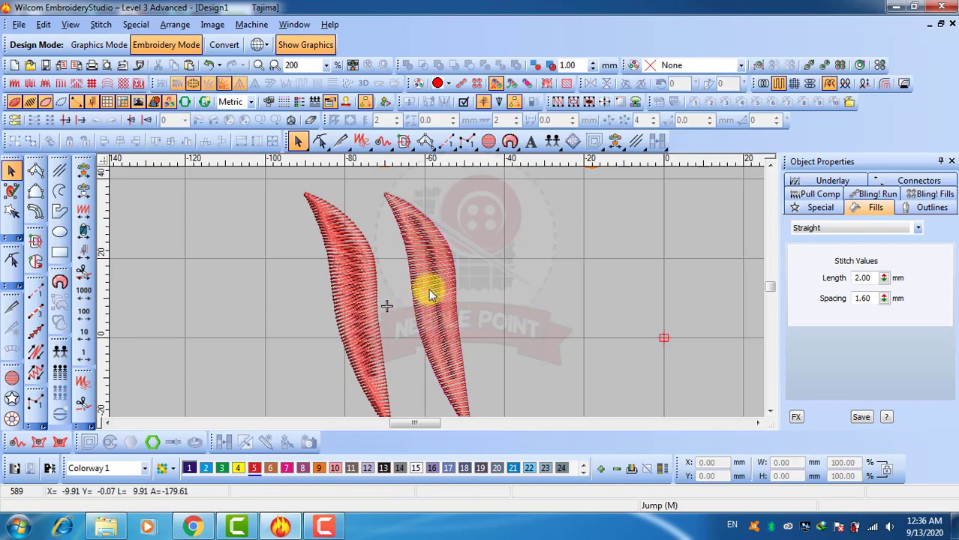
{"action": "scroll", "coordinate": [431, 291], "scroll_direction": "up", "scroll_amount": 2}
{"action": "scroll", "coordinate": [435, 291], "scroll_direction": "down", "scroll_amount": 1}
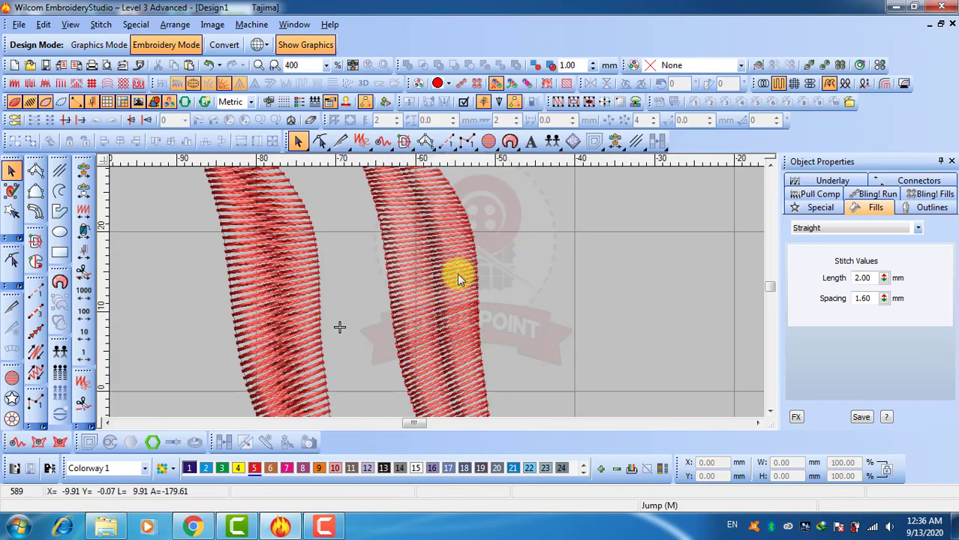
- Set the Straight-filled leaf's stitch length to 2.00 mm
{"action": "left_click", "coordinate": [459, 279]}
{"action": "double_click", "coordinate": [863, 278]}
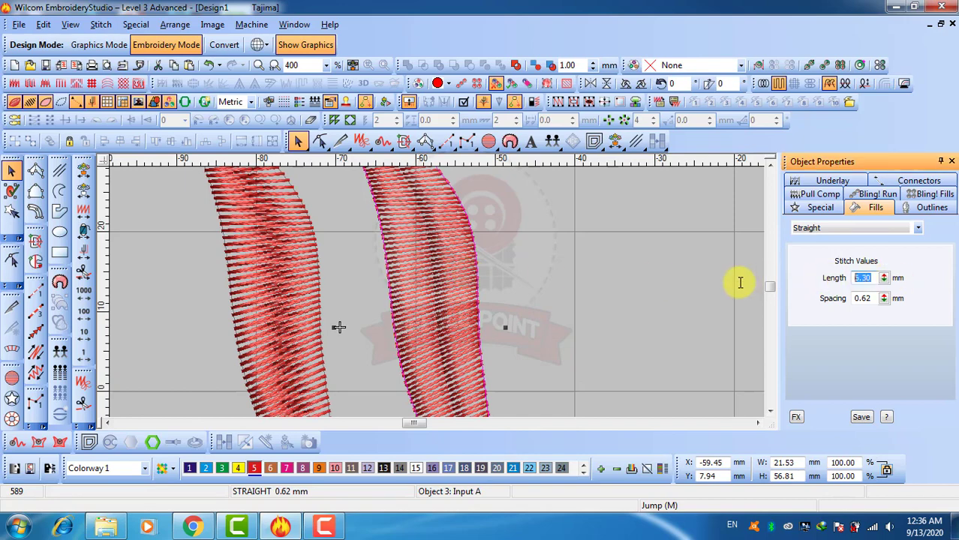
{"action": "type", "text": "2"}
{"action": "key", "text": "Return"}
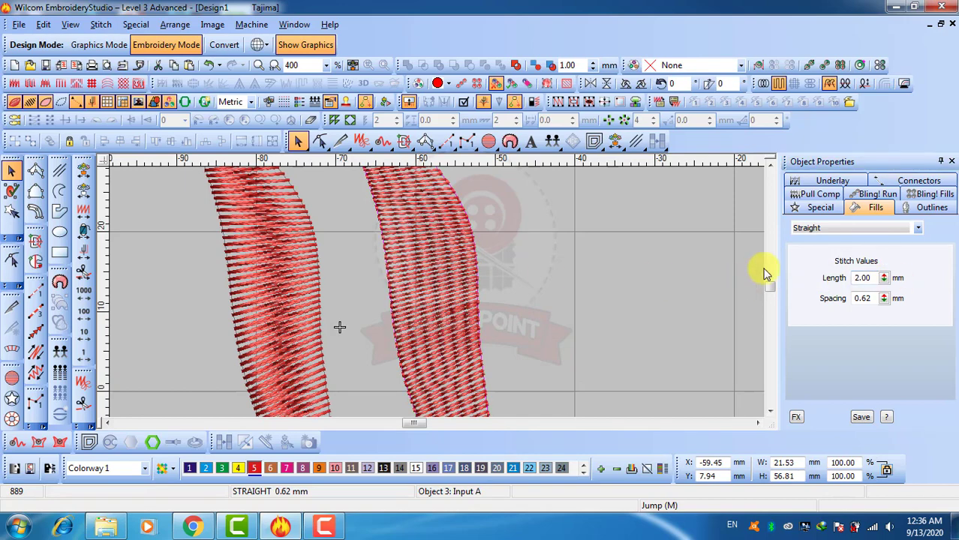
- Examine the stitch pattern of the Straight-filled leaf against the Satin leaf, close up and as a whole
{"action": "scroll", "coordinate": [435, 293], "scroll_direction": "down", "scroll_amount": 2}
{"action": "scroll", "coordinate": [439, 301], "scroll_direction": "up", "scroll_amount": 1}
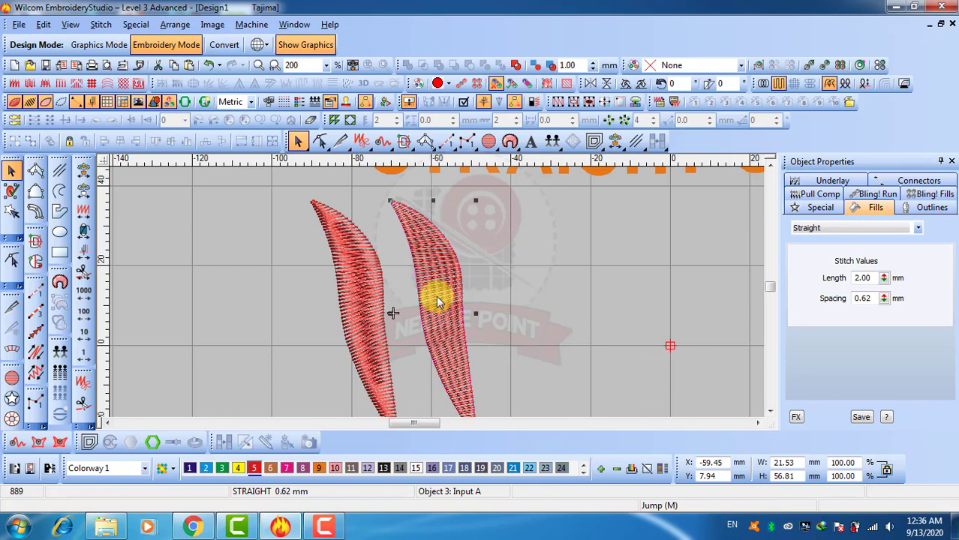
{"action": "scroll", "coordinate": [439, 296], "scroll_direction": "up", "scroll_amount": 1}
{"action": "scroll", "coordinate": [439, 296], "scroll_direction": "down", "scroll_amount": 1}
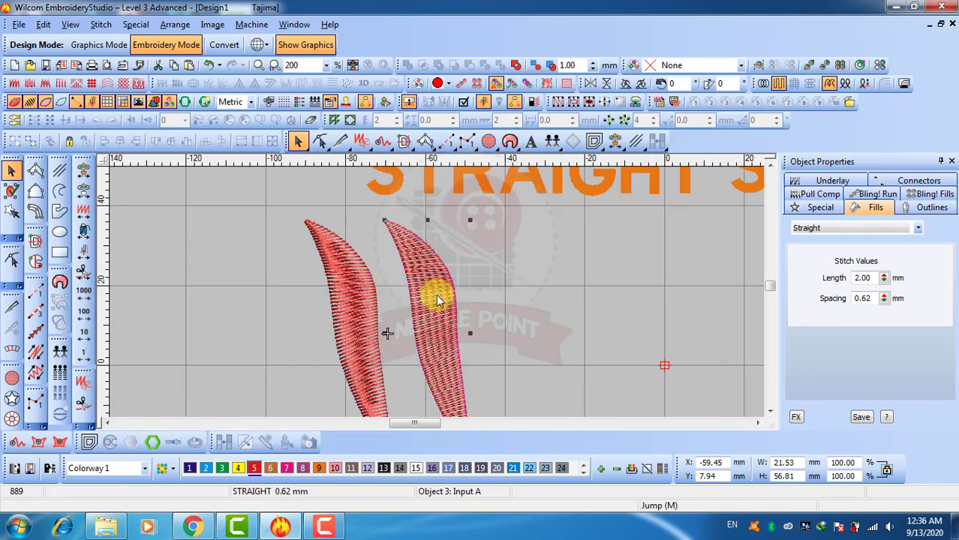
{"action": "left_click", "coordinate": [469, 328]}
{"action": "scroll", "coordinate": [438, 296], "scroll_direction": "up", "scroll_amount": 1}
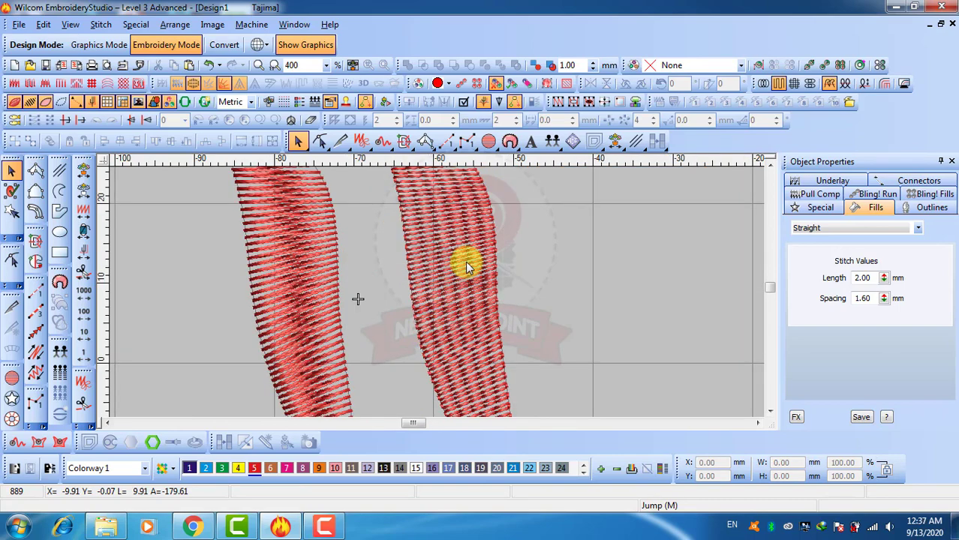
{"action": "scroll", "coordinate": [474, 279], "scroll_direction": "down", "scroll_amount": 1}
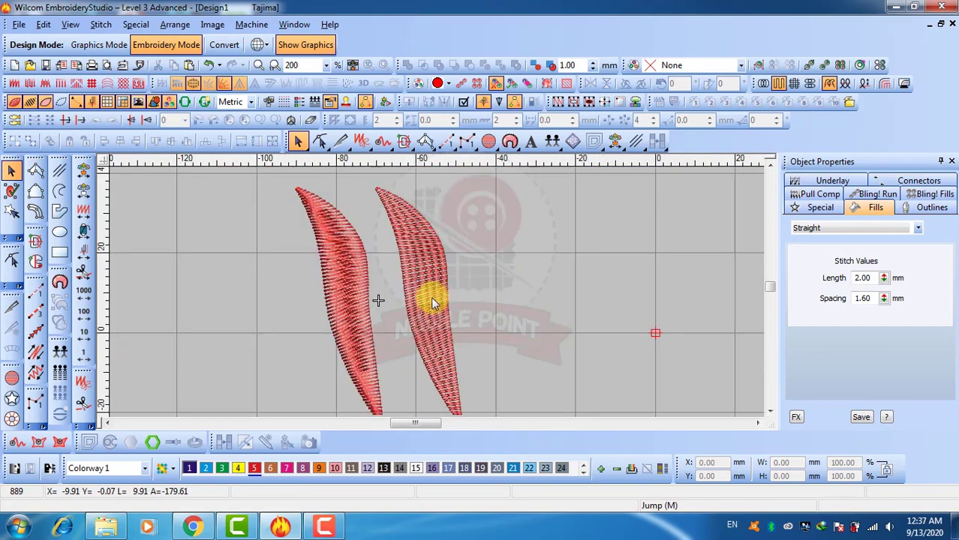
{"action": "scroll", "coordinate": [431, 302], "scroll_direction": "up", "scroll_amount": 1}
{"action": "scroll", "coordinate": [434, 291], "scroll_direction": "down", "scroll_amount": 1}
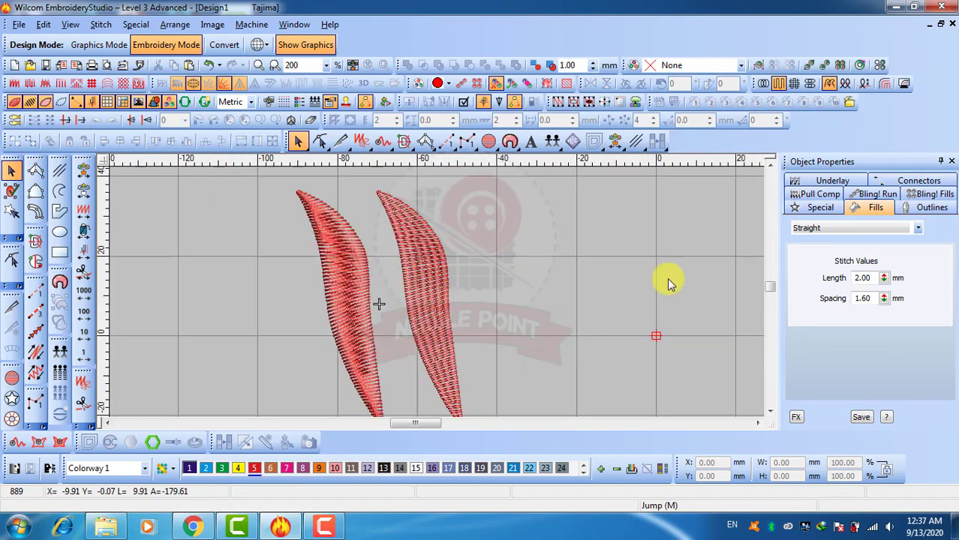
- Set the Straight-filled leaf's stitch spacing to 0.99 mm and inspect the more open stitches
{"action": "left_click_drag", "start_coordinate": [883, 297], "coordinate": [820, 249]}
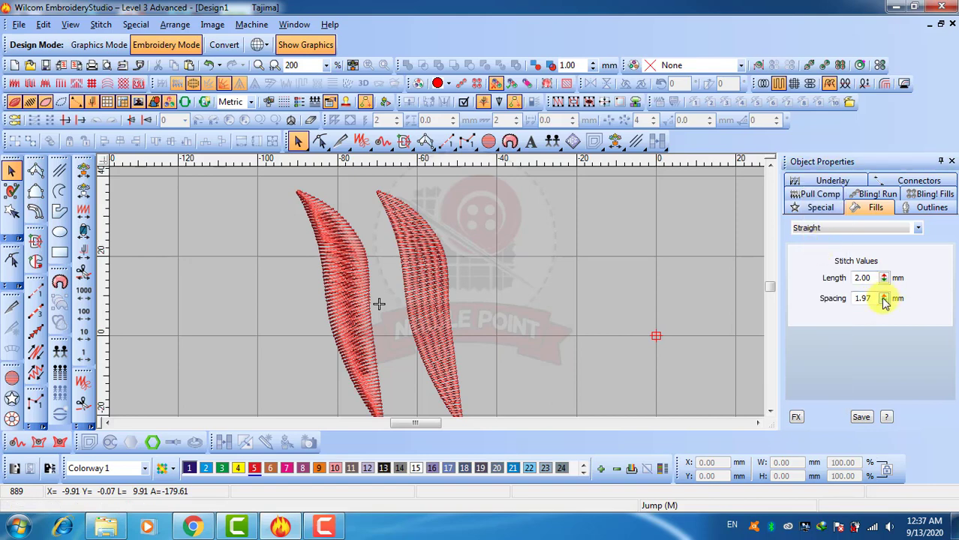
{"action": "left_click", "coordinate": [430, 286]}
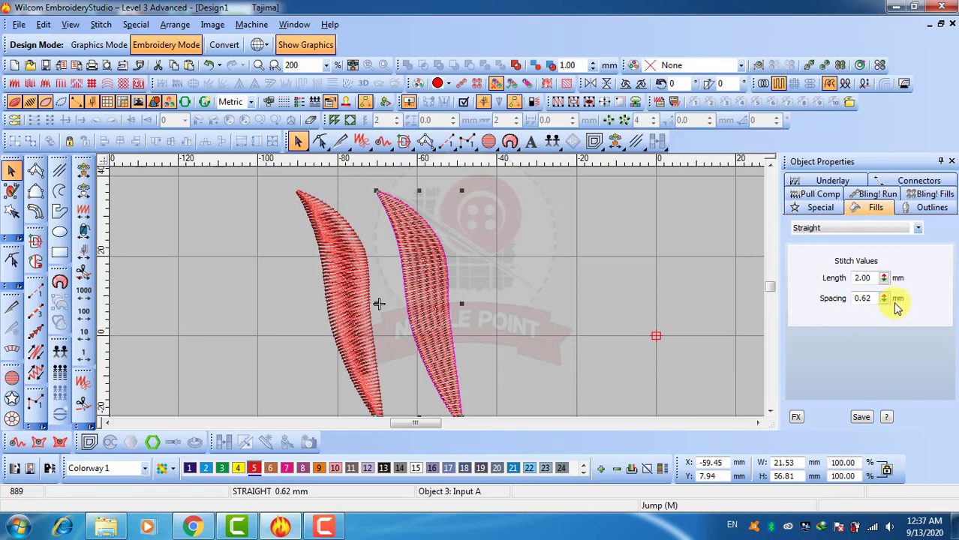
{"action": "left_click_drag", "start_coordinate": [884, 297], "coordinate": [820, 259]}
{"action": "scroll", "coordinate": [437, 297], "scroll_direction": "up", "scroll_amount": 1}
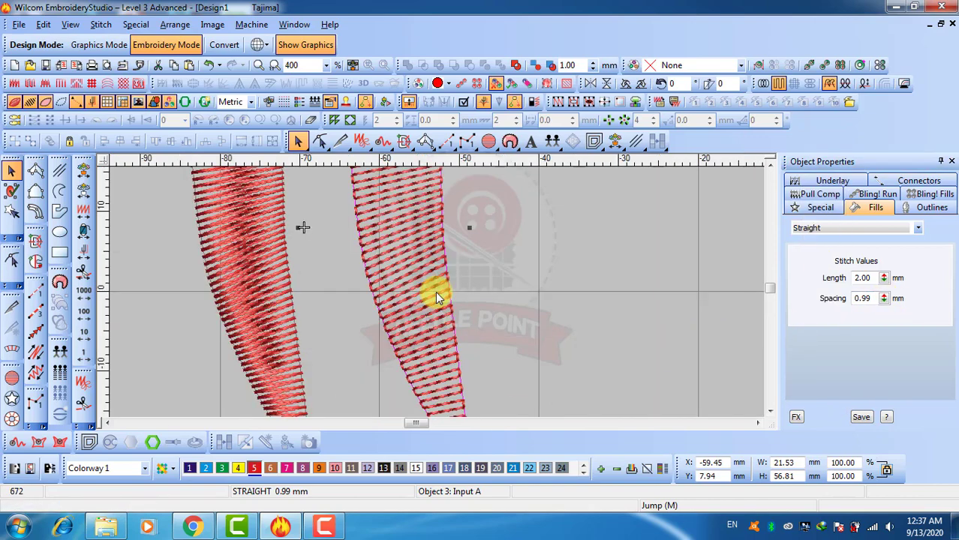
{"action": "scroll", "coordinate": [437, 297], "scroll_direction": "up", "scroll_amount": 1}
{"action": "scroll", "coordinate": [441, 299], "scroll_direction": "down", "scroll_amount": 1}
{"action": "left_click", "coordinate": [495, 283]}
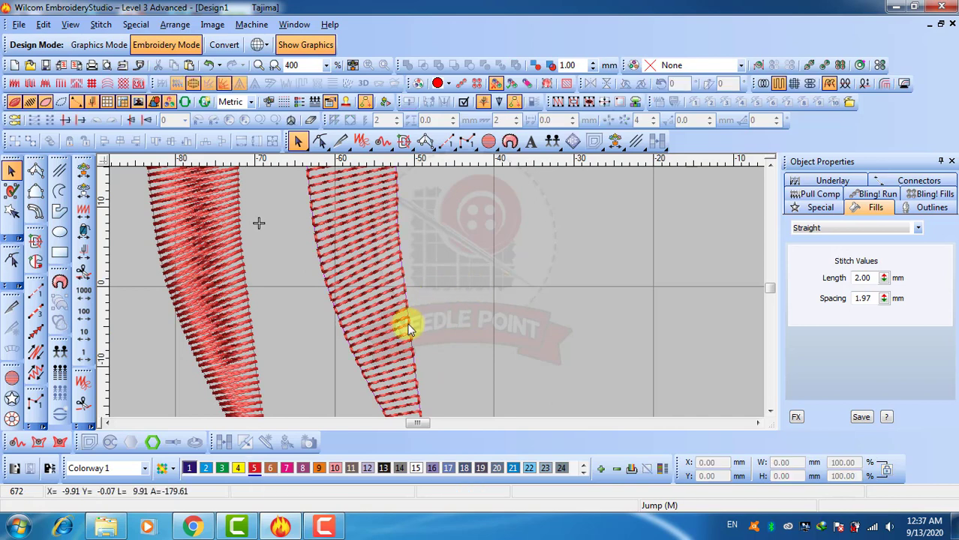
{"action": "scroll", "coordinate": [428, 300], "scroll_direction": "down", "scroll_amount": 1}
{"action": "scroll", "coordinate": [421, 250], "scroll_direction": "down", "scroll_amount": 1}
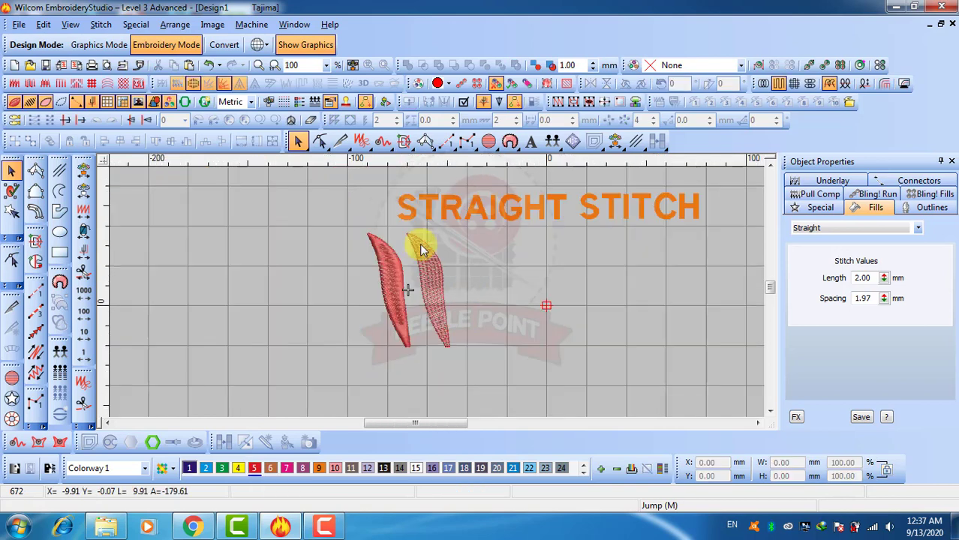
- Copy the Straight-filled leaf just to its right and change the copy's fill to E Stitch
{"action": "left_click", "coordinate": [436, 285]}
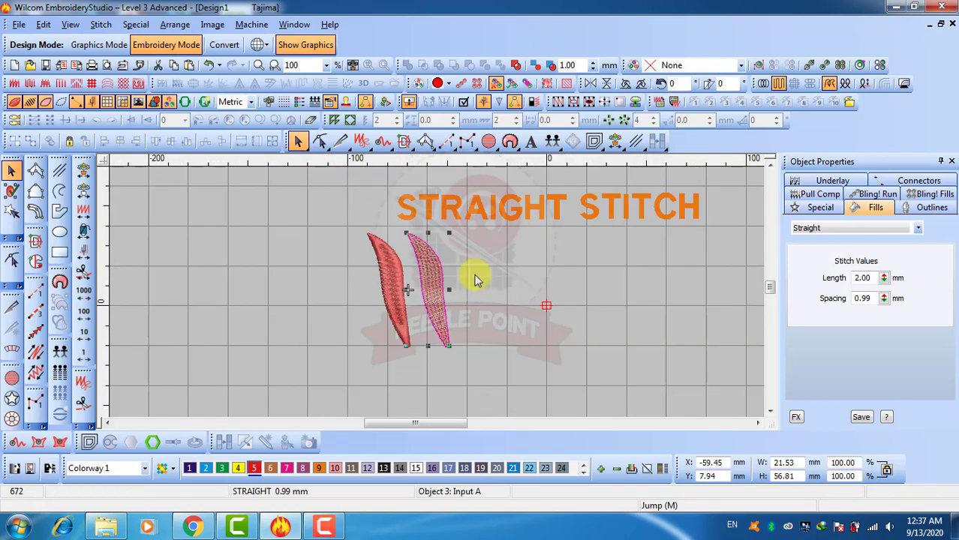
{"action": "left_click", "coordinate": [598, 293]}
{"action": "left_click", "coordinate": [429, 288]}
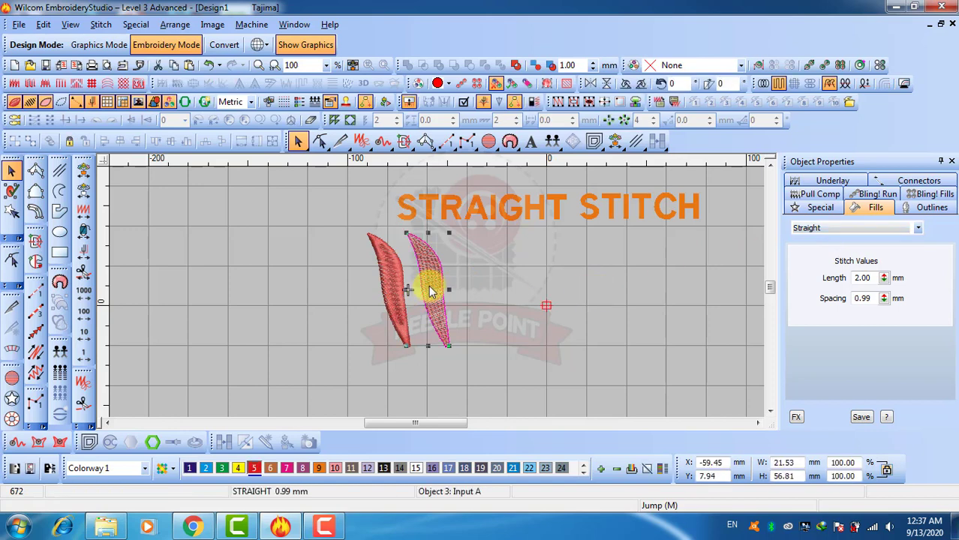
{"action": "left_click_drag", "start_coordinate": [432, 282], "coordinate": [466, 287]}
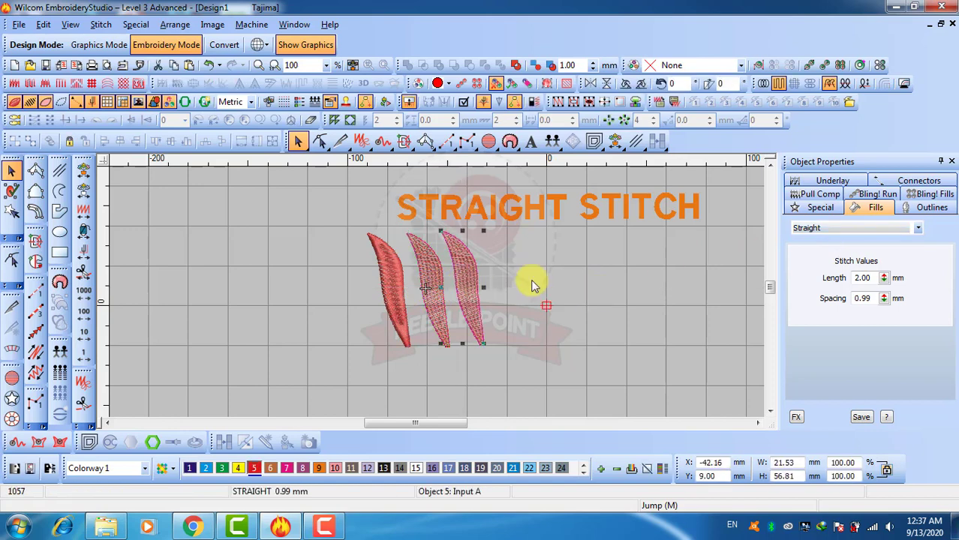
{"action": "left_click", "coordinate": [833, 227]}
{"action": "left_click", "coordinate": [816, 267]}
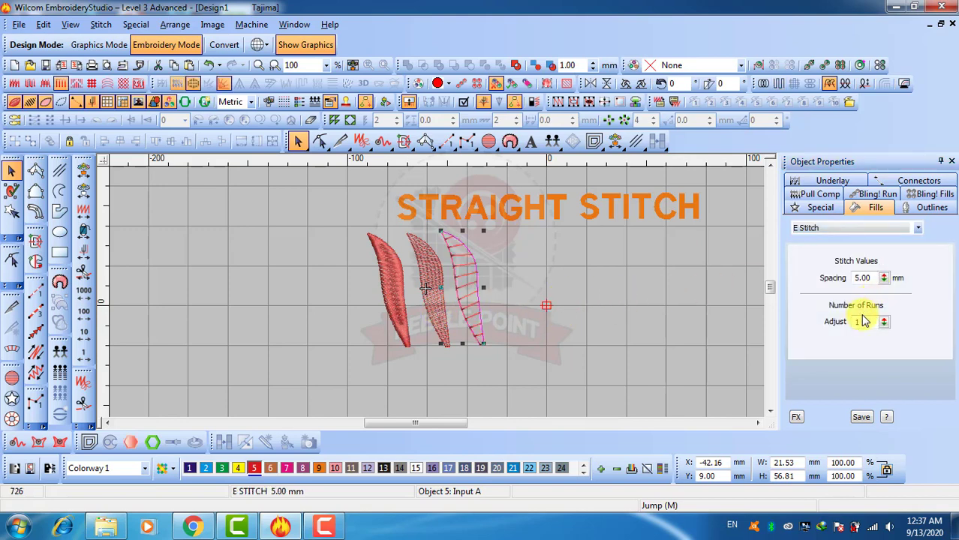
- Set the E Stitch leaf's spacing to 0.99 mm and view it beside the other two leaves
{"action": "double_click", "coordinate": [863, 277]}
{"action": "left_click", "coordinate": [447, 315]}
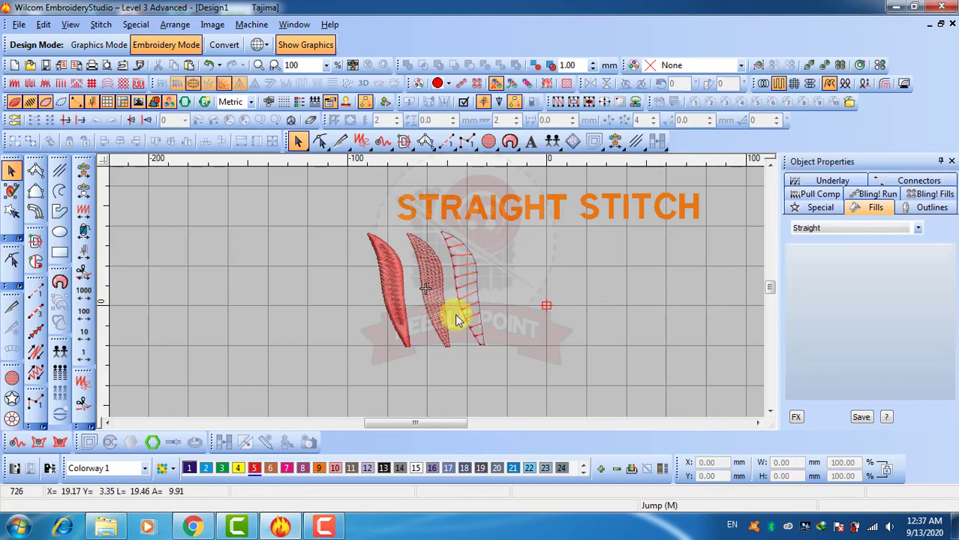
{"action": "left_click", "coordinate": [548, 300]}
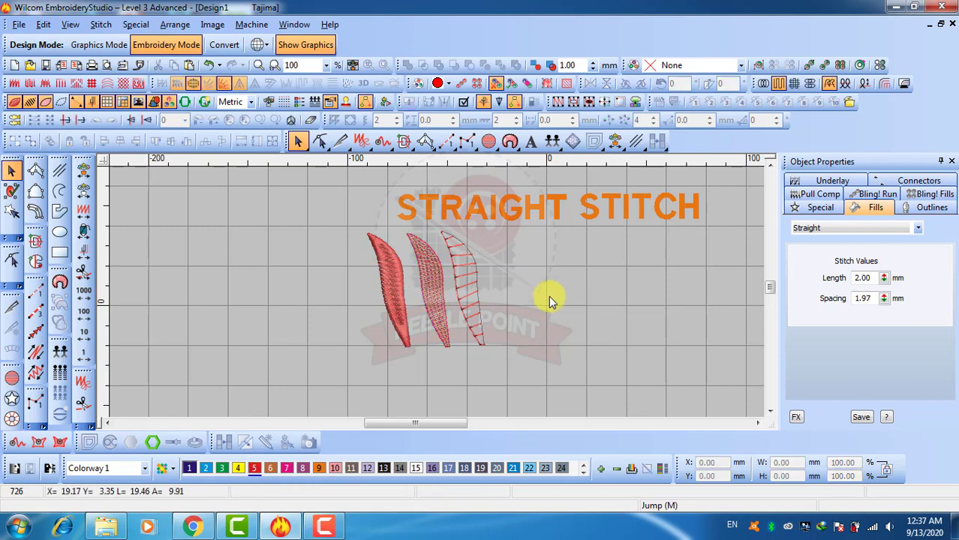
{"action": "left_click", "coordinate": [468, 292]}
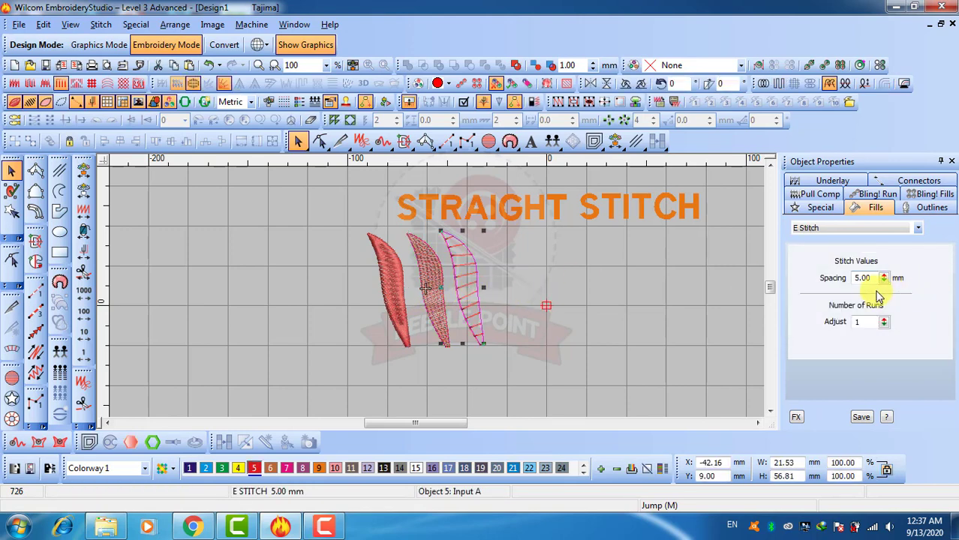
{"action": "double_click", "coordinate": [871, 278]}
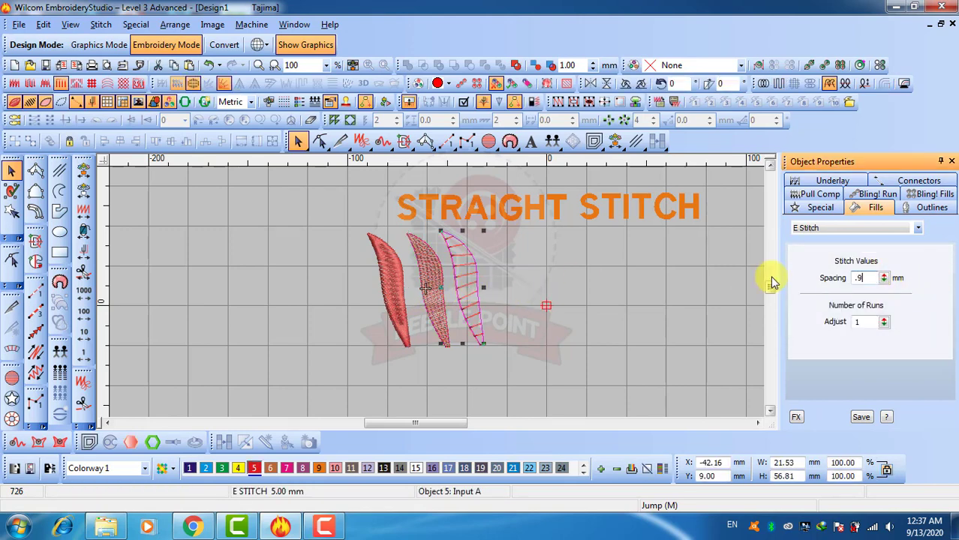
{"action": "type", "text": ".99"}
{"action": "key", "text": "Return"}
{"action": "scroll", "coordinate": [465, 300], "scroll_direction": "up", "scroll_amount": 1}
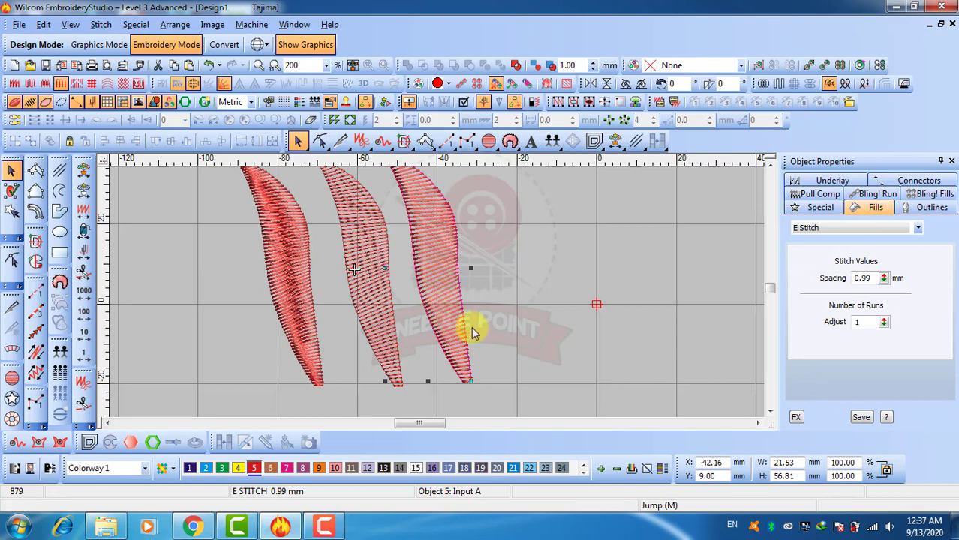
- Set the E Stitch leaf's Auto Jump maximum length to 6.0 mm and turn Auto Jump off
{"action": "left_click", "coordinate": [797, 419]}
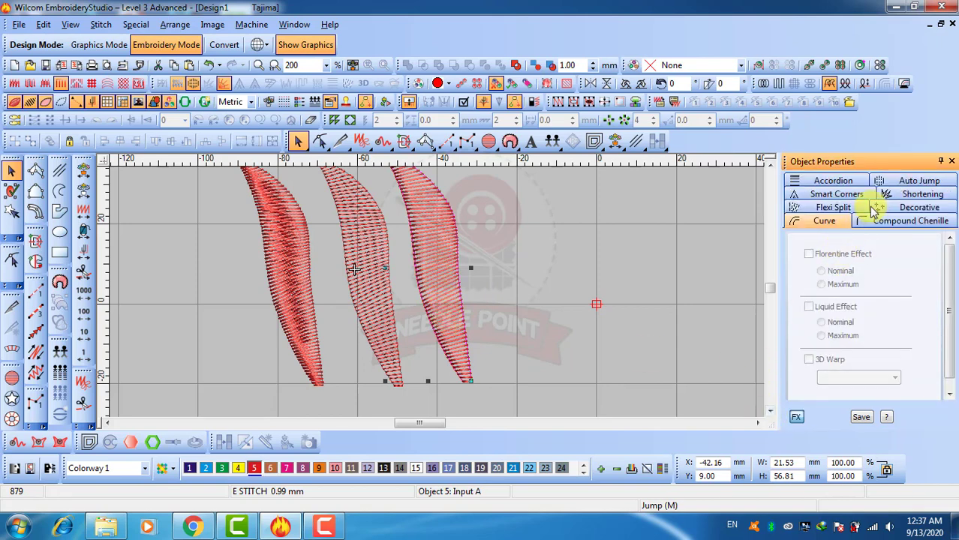
{"action": "left_click", "coordinate": [918, 181]}
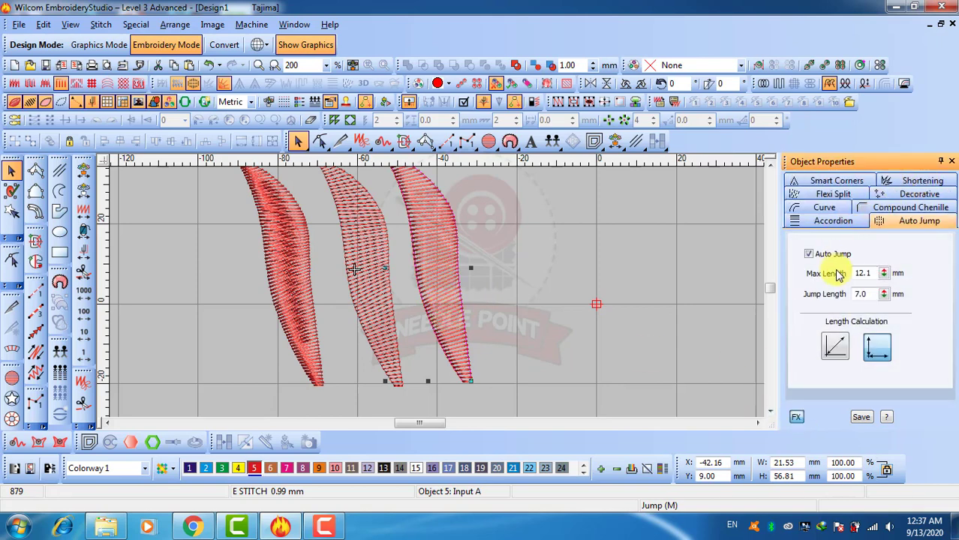
{"action": "double_click", "coordinate": [870, 274]}
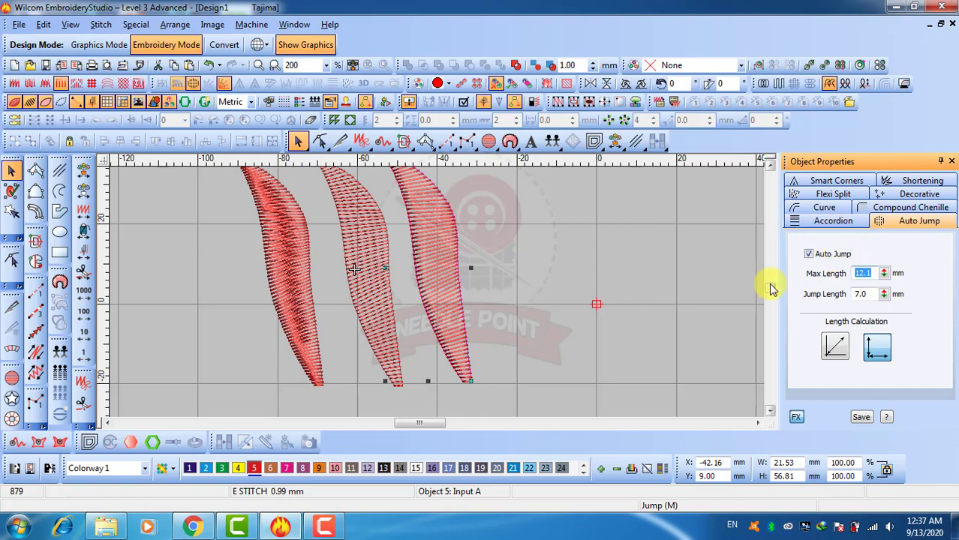
{"action": "left_click", "coordinate": [772, 289]}
{"action": "left_click", "coordinate": [808, 254]}
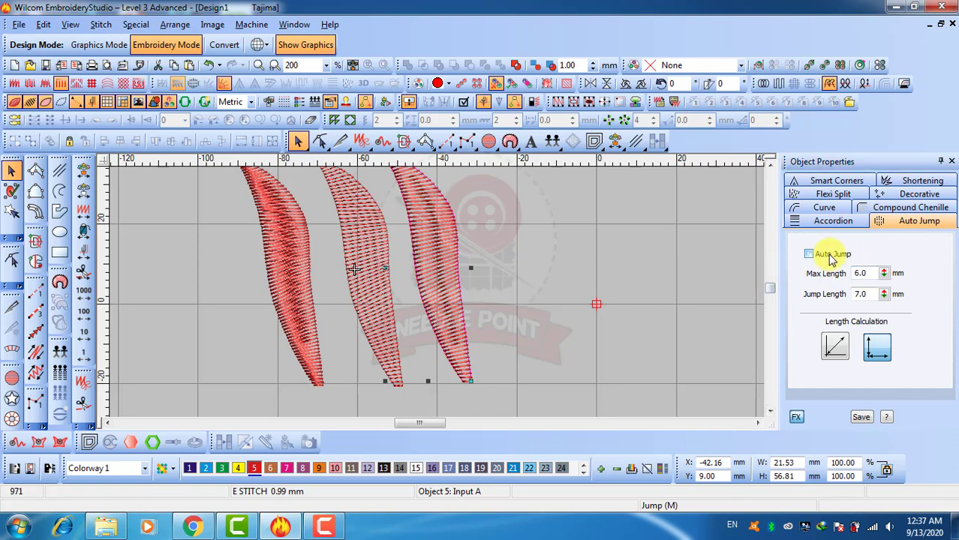
- Set the middle Straight-filled leaf's stitch length to 6.00 mm
{"action": "left_click", "coordinate": [569, 281]}
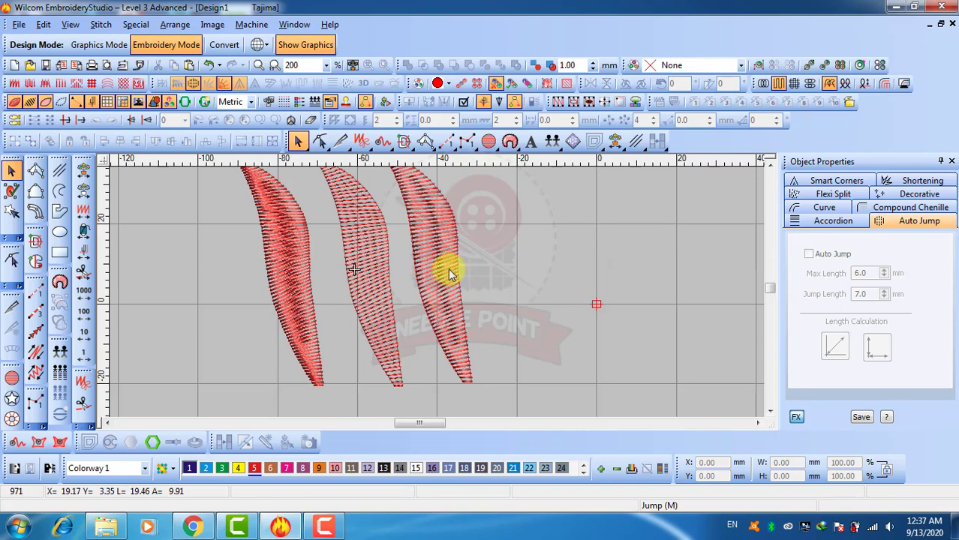
{"action": "left_click", "coordinate": [370, 274]}
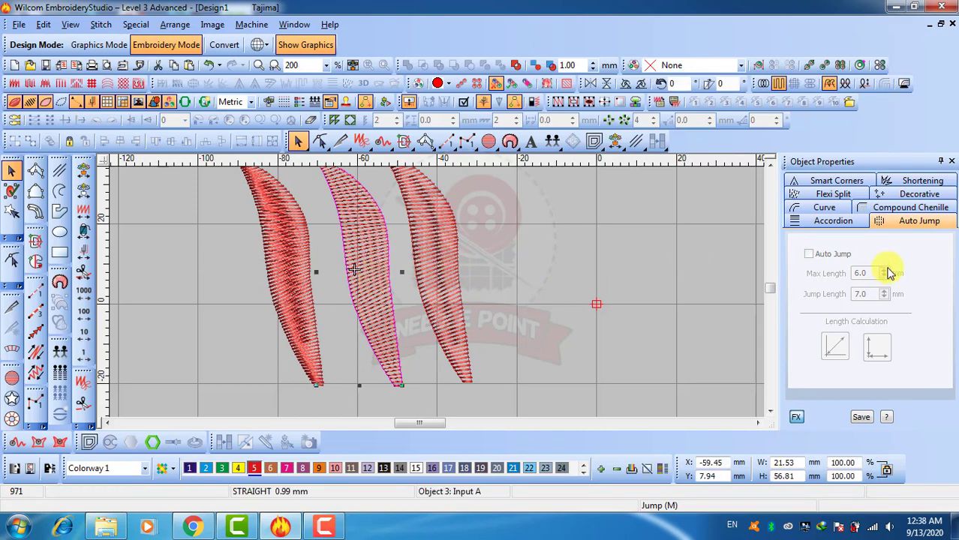
{"action": "left_click", "coordinate": [796, 416]}
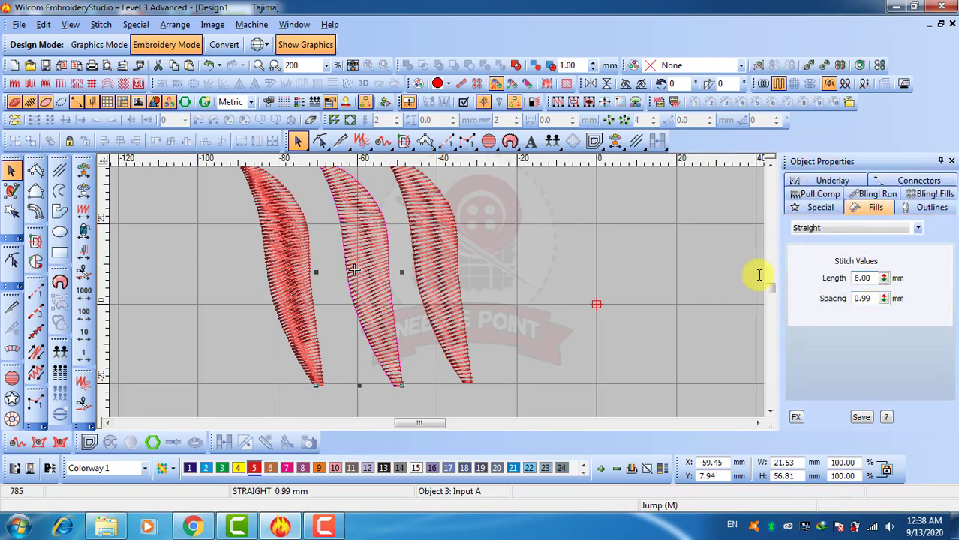
{"action": "left_click", "coordinate": [634, 310]}
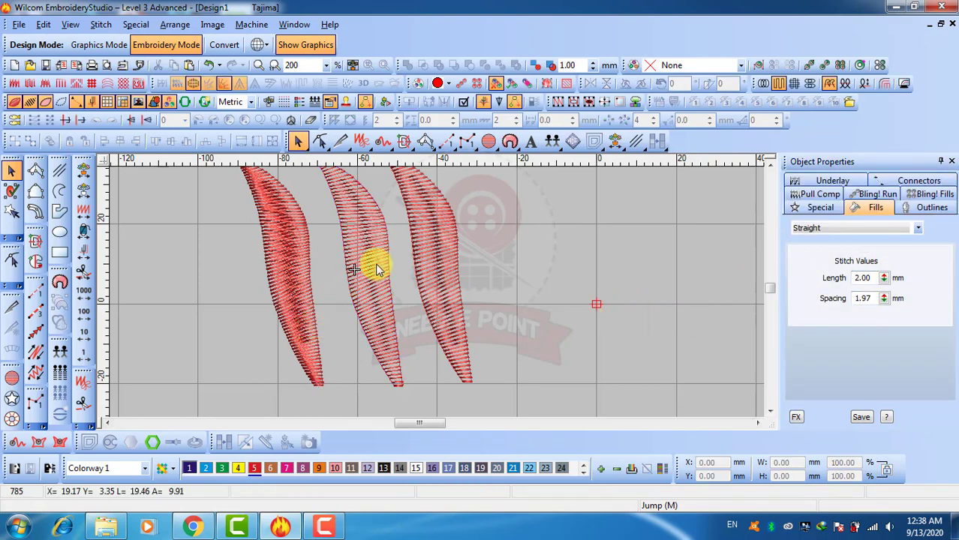
- Examine the E Stitch leaf's stitches and edges close up and compare them with the Straight-filled leaf
{"action": "scroll", "coordinate": [405, 281], "scroll_direction": "up", "scroll_amount": 1}
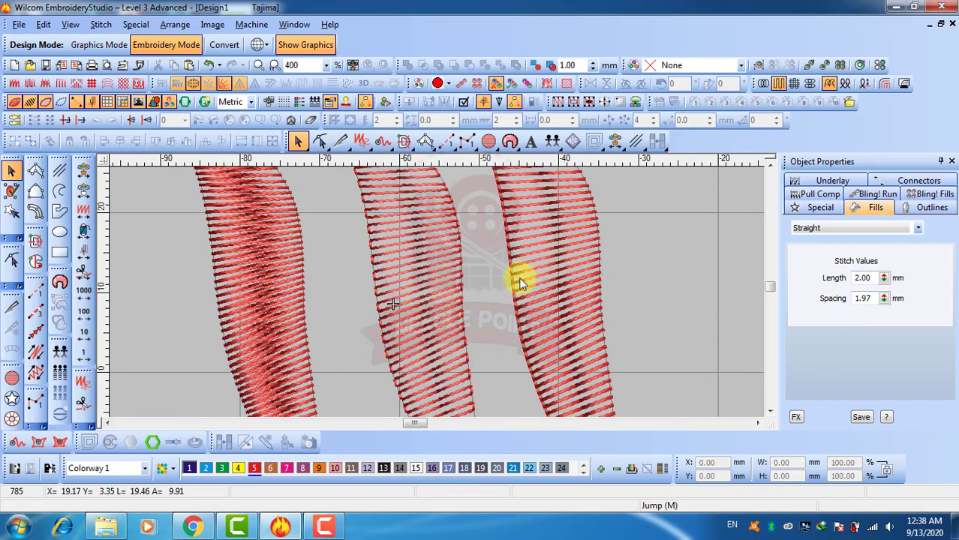
{"action": "scroll", "coordinate": [437, 286], "scroll_direction": "down", "scroll_amount": 1}
{"action": "scroll", "coordinate": [439, 253], "scroll_direction": "up", "scroll_amount": 1}
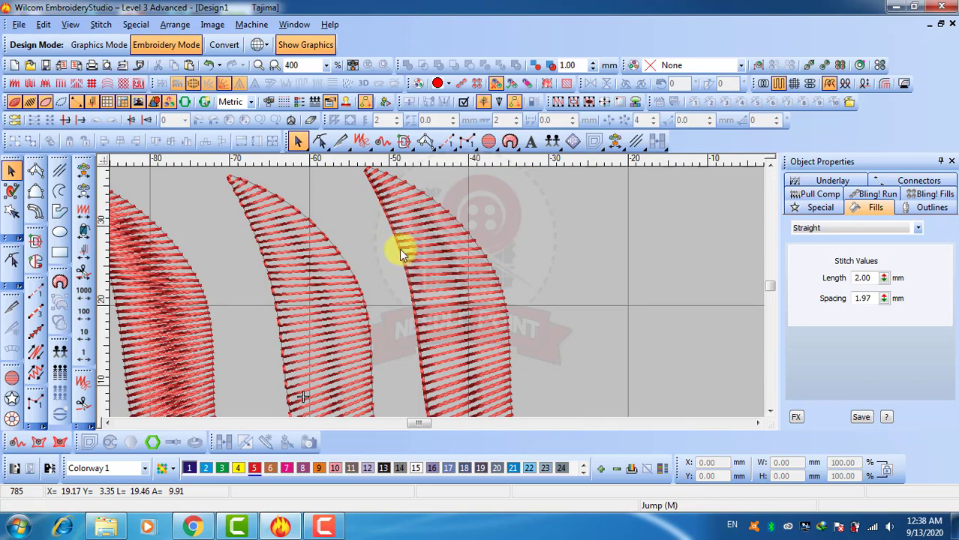
{"action": "scroll", "coordinate": [434, 293], "scroll_direction": "up", "scroll_amount": 2}
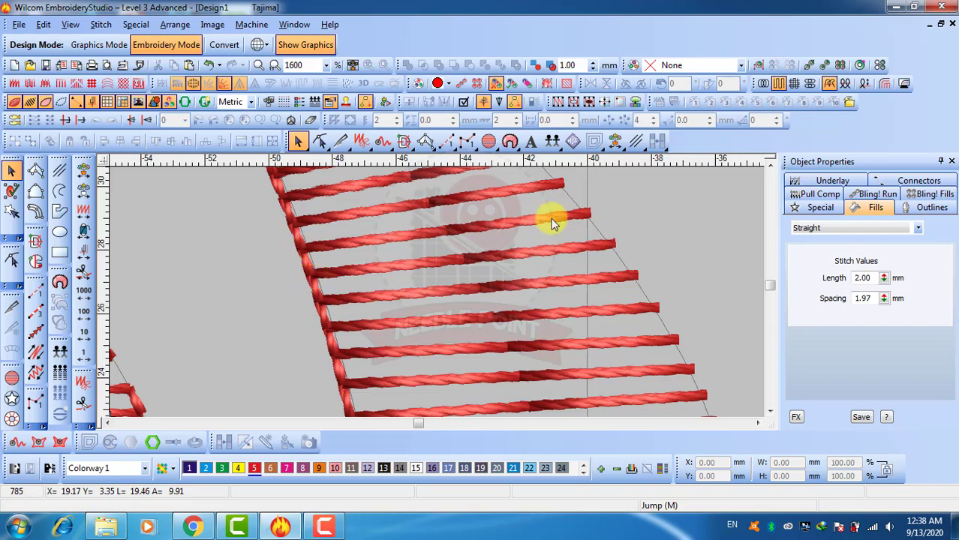
{"action": "scroll", "coordinate": [456, 332], "scroll_direction": "down", "scroll_amount": 2}
{"action": "scroll", "coordinate": [446, 283], "scroll_direction": "up", "scroll_amount": 1}
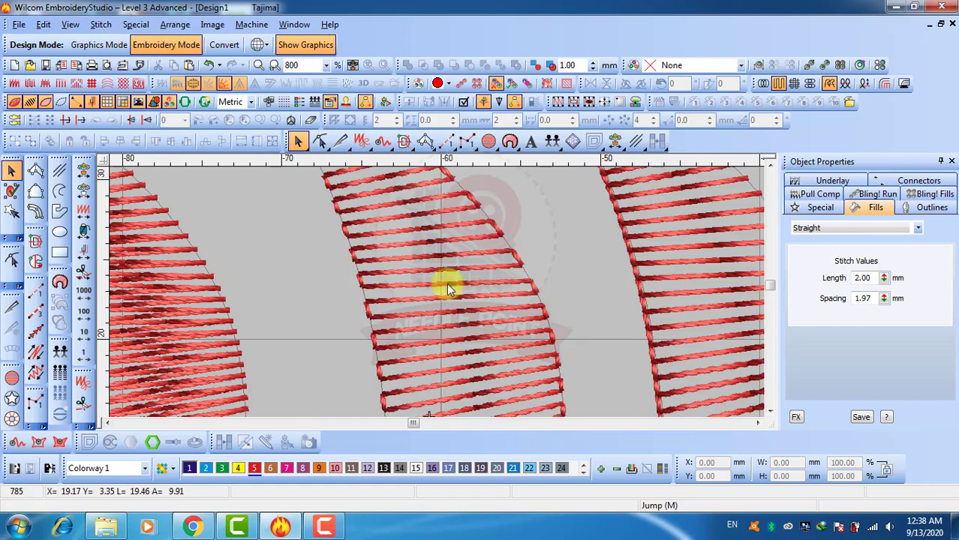
{"action": "left_click", "coordinate": [460, 270]}
{"action": "scroll", "coordinate": [450, 277], "scroll_direction": "down", "scroll_amount": 1}
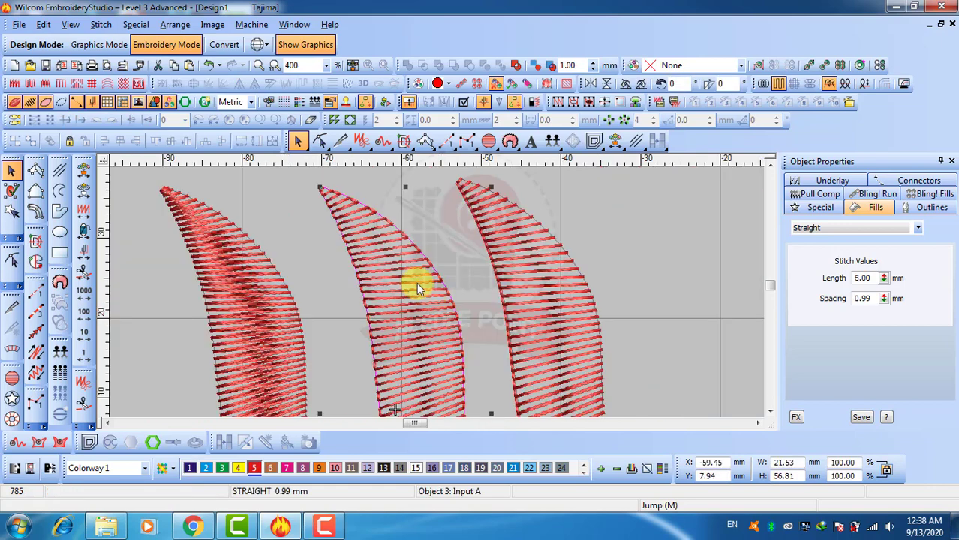
- Compare the stitch patterns of the Satin, Straight and E Stitch leaves side by side at several magnifications
{"action": "scroll", "coordinate": [417, 282], "scroll_direction": "down", "scroll_amount": 1}
{"action": "left_click", "coordinate": [581, 303]}
{"action": "scroll", "coordinate": [435, 298], "scroll_direction": "down", "scroll_amount": 1}
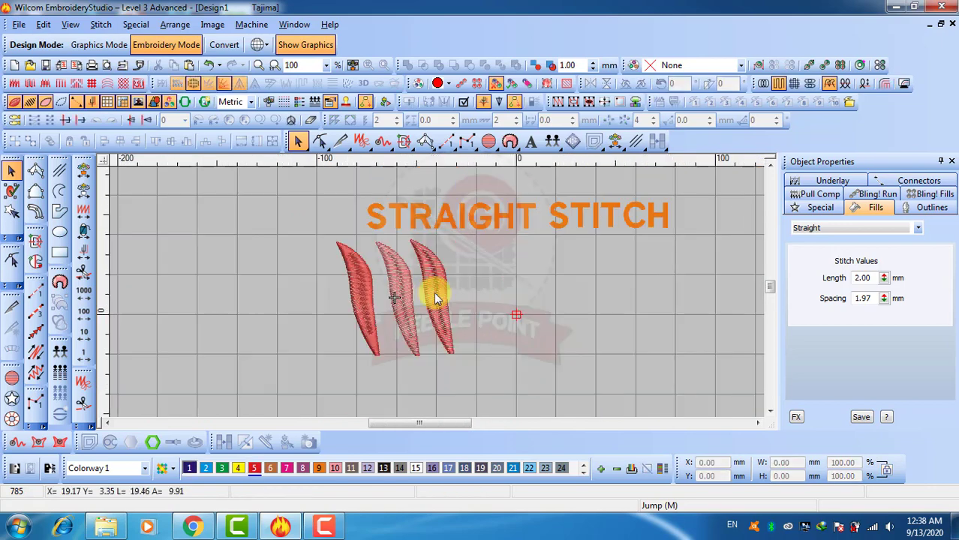
{"action": "scroll", "coordinate": [400, 312], "scroll_direction": "up", "scroll_amount": 1}
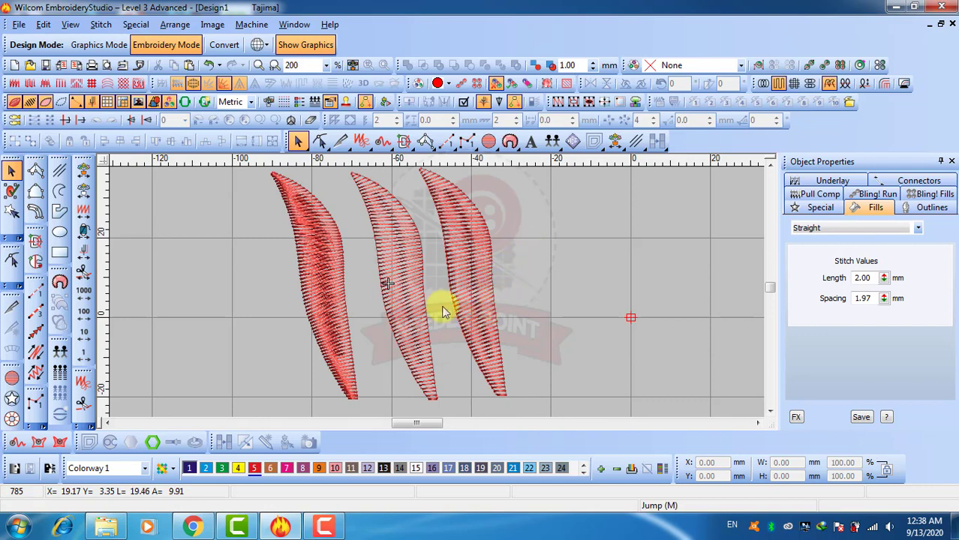
{"action": "scroll", "coordinate": [403, 319], "scroll_direction": "up", "scroll_amount": 1}
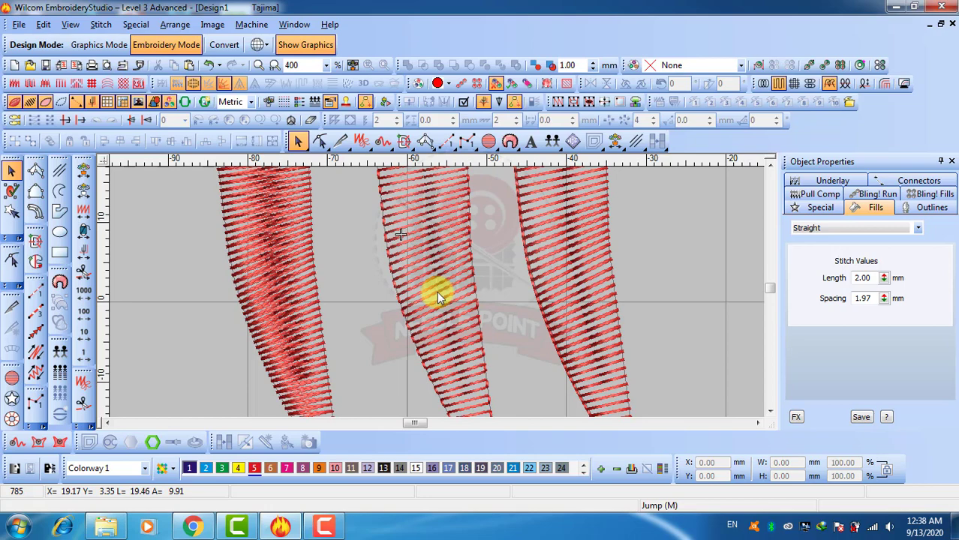
{"action": "scroll", "coordinate": [456, 288], "scroll_direction": "down", "scroll_amount": 1}
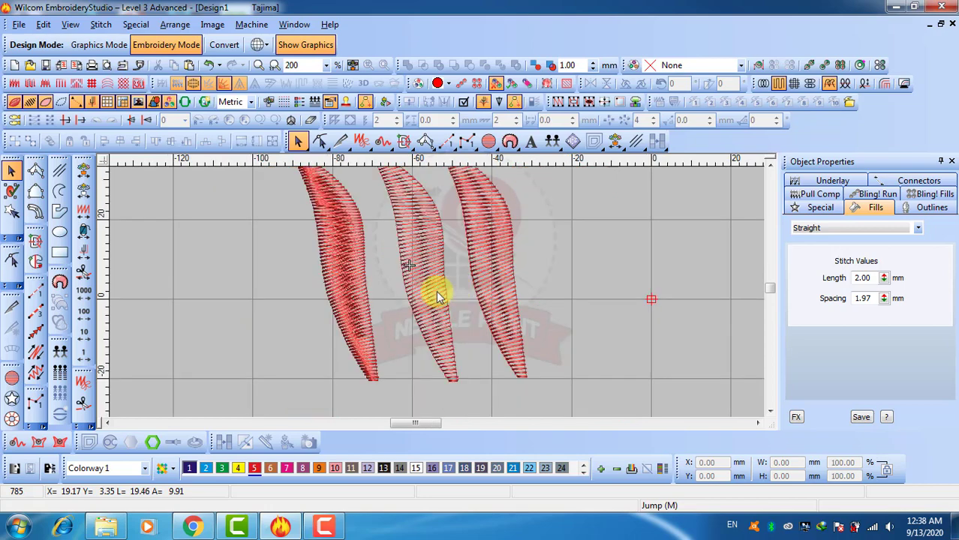
{"action": "scroll", "coordinate": [434, 286], "scroll_direction": "up", "scroll_amount": 1}
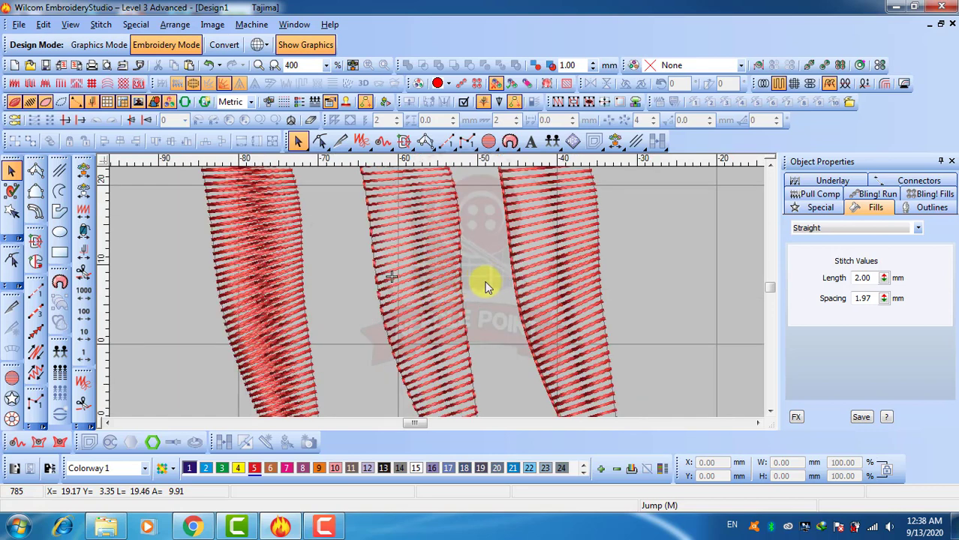
{"action": "scroll", "coordinate": [482, 285], "scroll_direction": "down", "scroll_amount": 1}
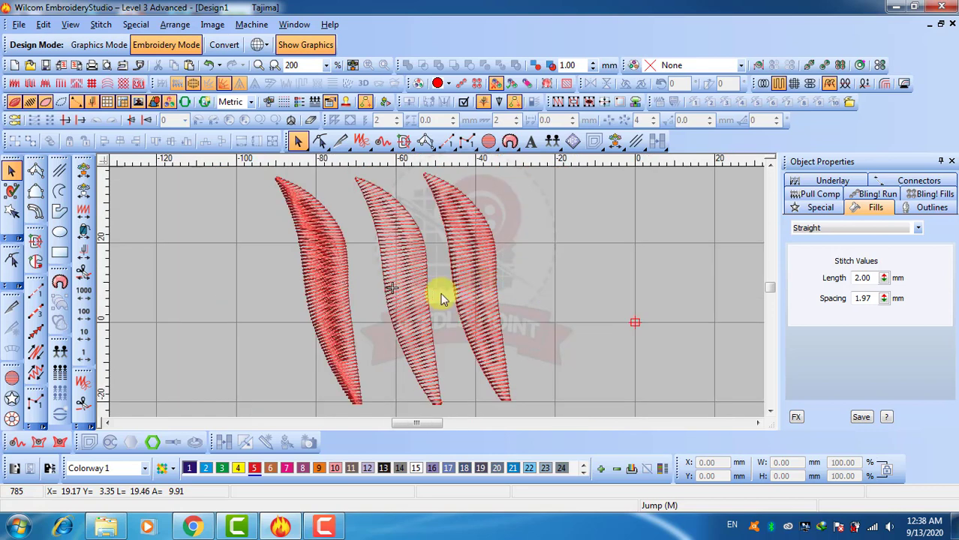
{"action": "scroll", "coordinate": [434, 298], "scroll_direction": "down", "scroll_amount": 1}
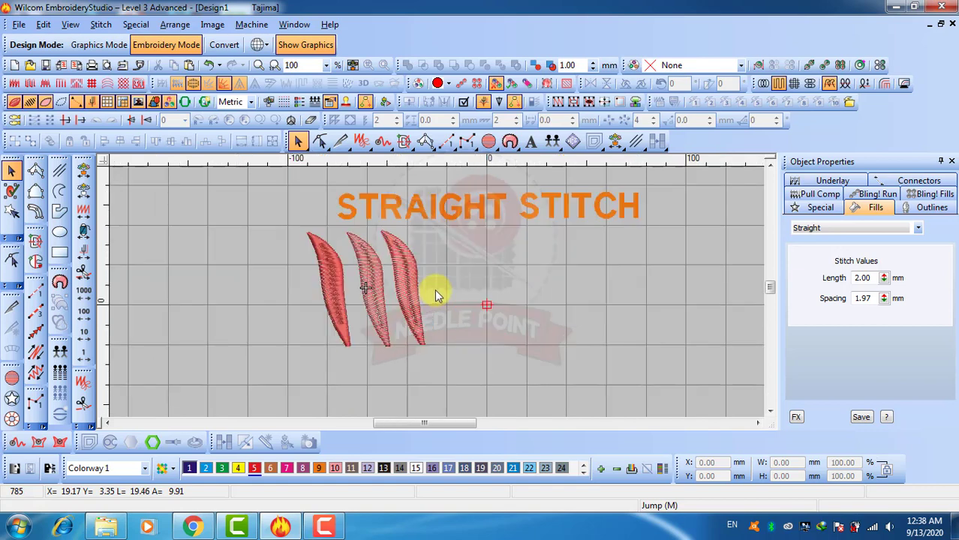
{"action": "scroll", "coordinate": [434, 289], "scroll_direction": "up", "scroll_amount": 1}
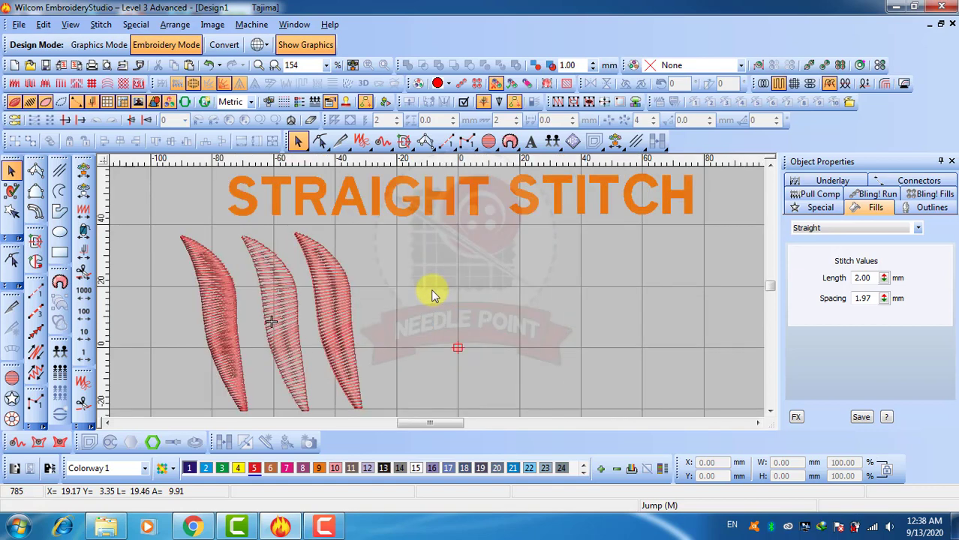
- Move all three leaves together to the right beneath the STRAIGHT STITCH heading, with the Straight leaf centred at about X -3.4 mm
{"action": "left_click", "coordinate": [334, 302]}
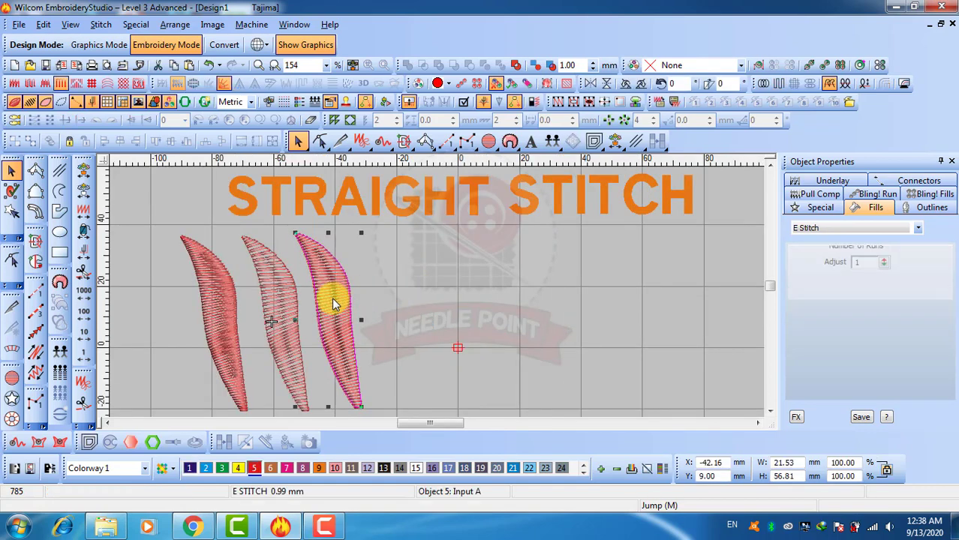
{"action": "left_click", "coordinate": [292, 307], "text": "ctrl"}
{"action": "left_click", "coordinate": [227, 312], "text": "ctrl"}
{"action": "left_click_drag", "start_coordinate": [390, 311], "coordinate": [442, 304]}
- Spread the leaves apart under the heading by moving the Satin leaf farther left and the E Stitch leaf farther right of the Straight leaf
{"action": "left_click", "coordinate": [316, 317]}
{"action": "left_click_drag", "start_coordinate": [383, 321], "coordinate": [285, 312]}
{"action": "left_click", "coordinate": [454, 315]}
{"action": "left_click_drag", "start_coordinate": [516, 308], "coordinate": [622, 307]}
{"action": "left_click", "coordinate": [418, 331]}
{"action": "left_click", "coordinate": [449, 315]}
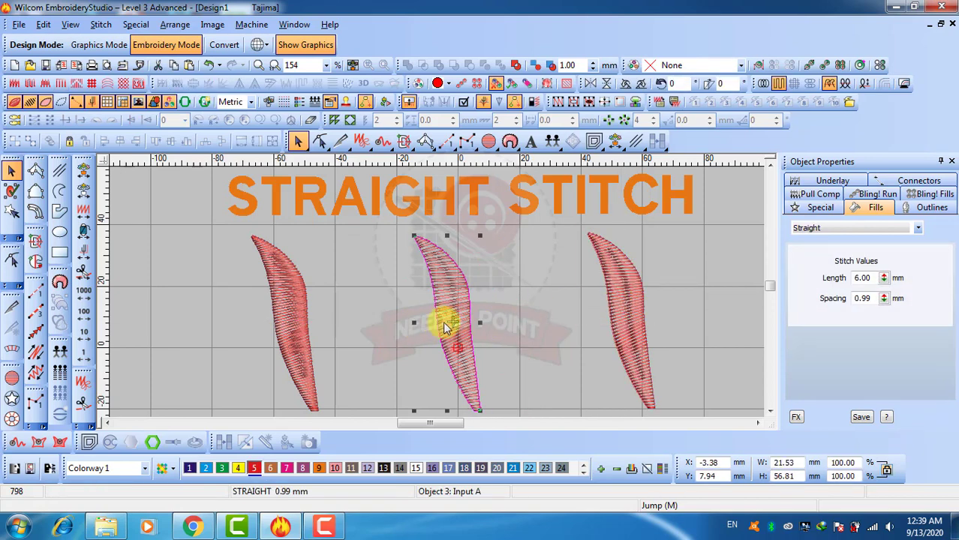
{"action": "scroll", "coordinate": [444, 322], "scroll_direction": "up", "scroll_amount": 1}
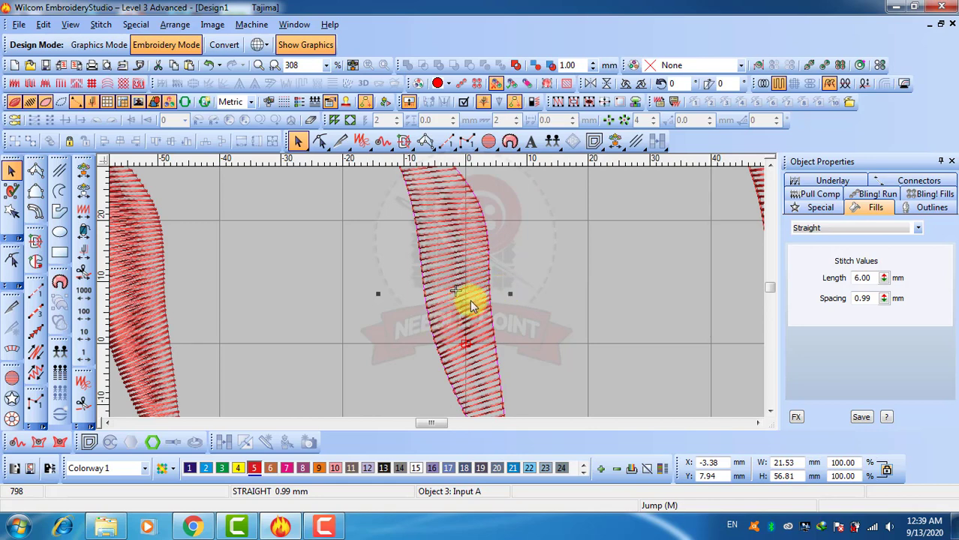
{"action": "scroll", "coordinate": [469, 299], "scroll_direction": "down", "scroll_amount": 1}
{"action": "left_click", "coordinate": [535, 273]}
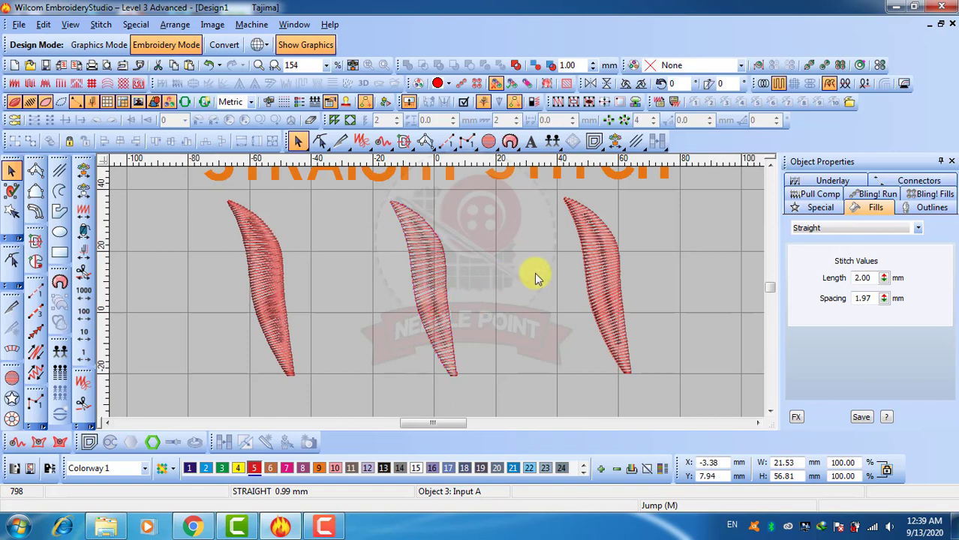
- Choose Tatami as the current fill type with no object selected, and view the heading with the three leaves
{"action": "left_click", "coordinate": [888, 236]}
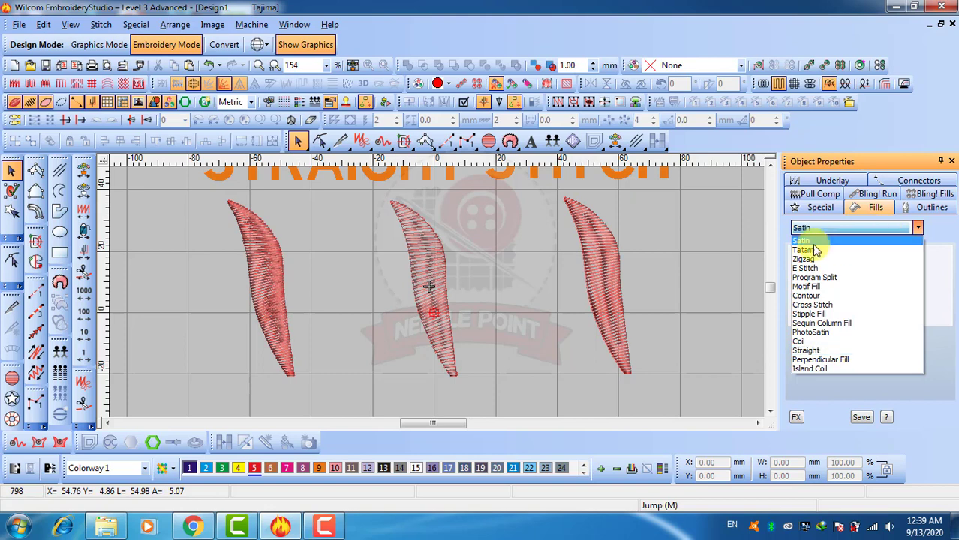
{"action": "left_click", "coordinate": [708, 283]}
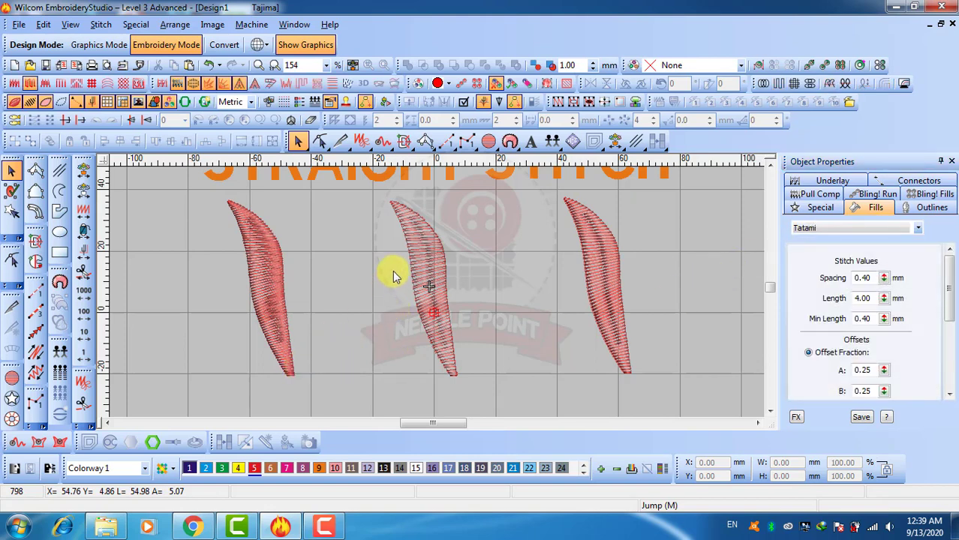
{"action": "scroll", "coordinate": [404, 289], "scroll_direction": "down", "scroll_amount": 1}
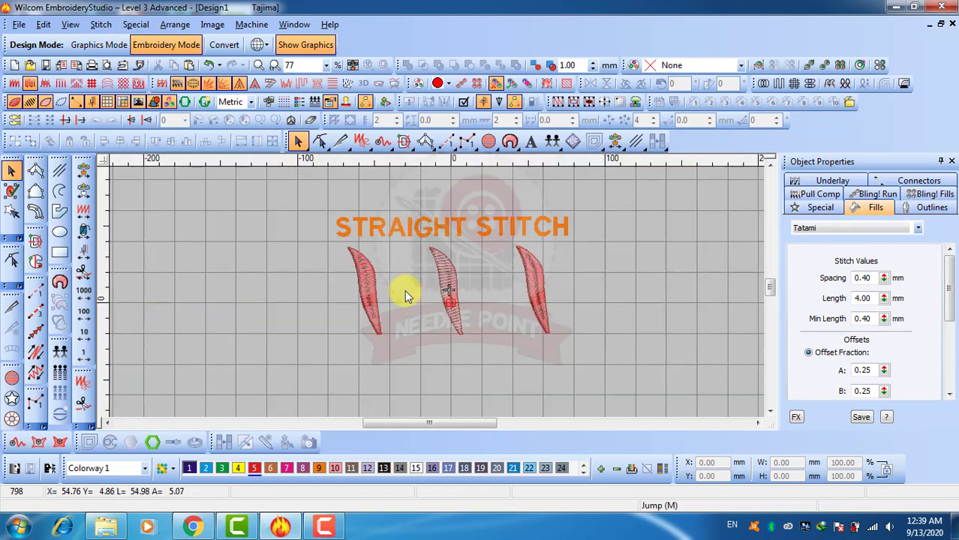
{"action": "scroll", "coordinate": [441, 292], "scroll_direction": "up", "scroll_amount": 1}
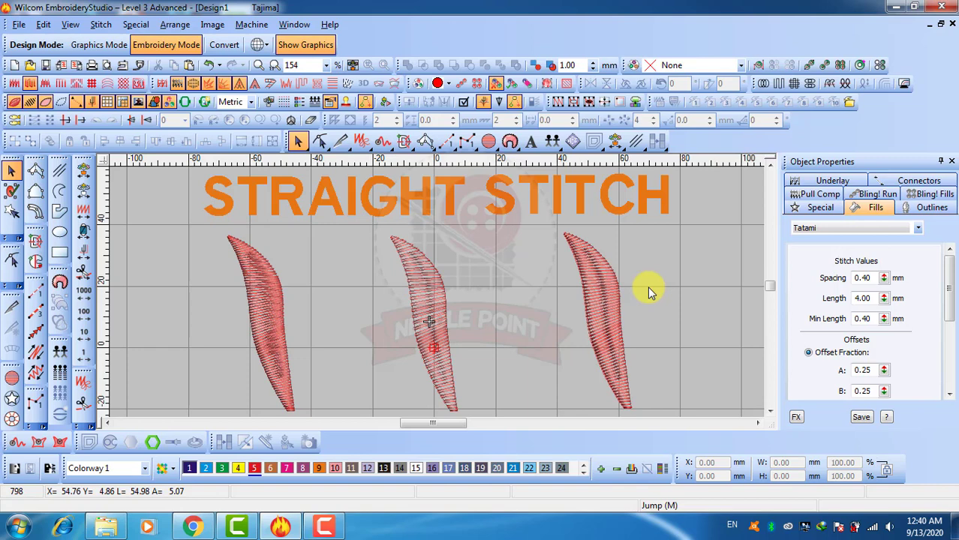
{"action": "left_click", "coordinate": [924, 526]}
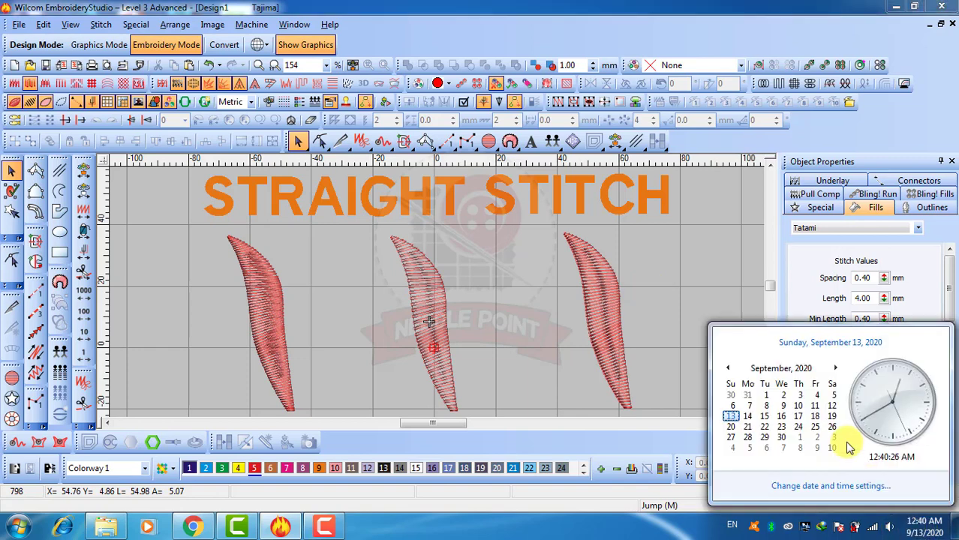
{"action": "left_click", "coordinate": [835, 368]}
{"action": "left_click", "coordinate": [689, 299]}
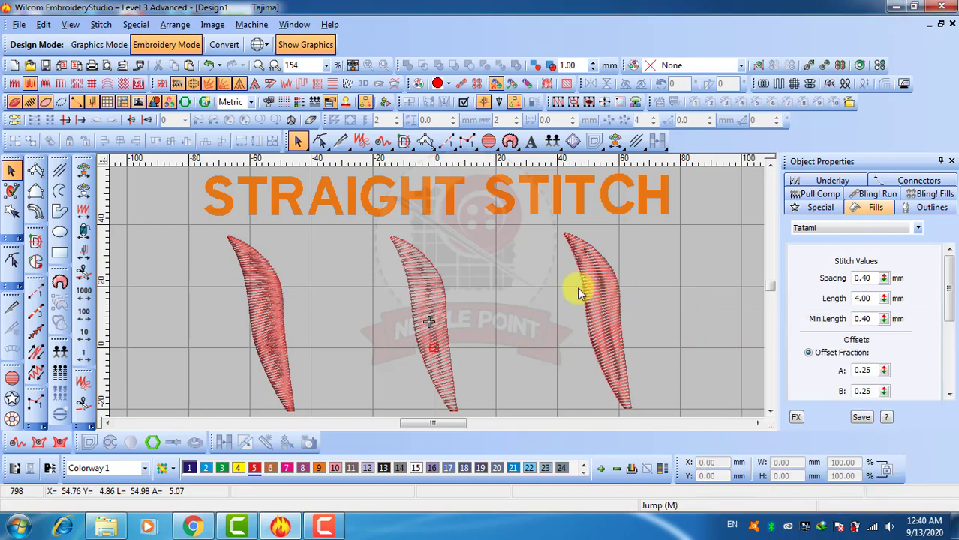